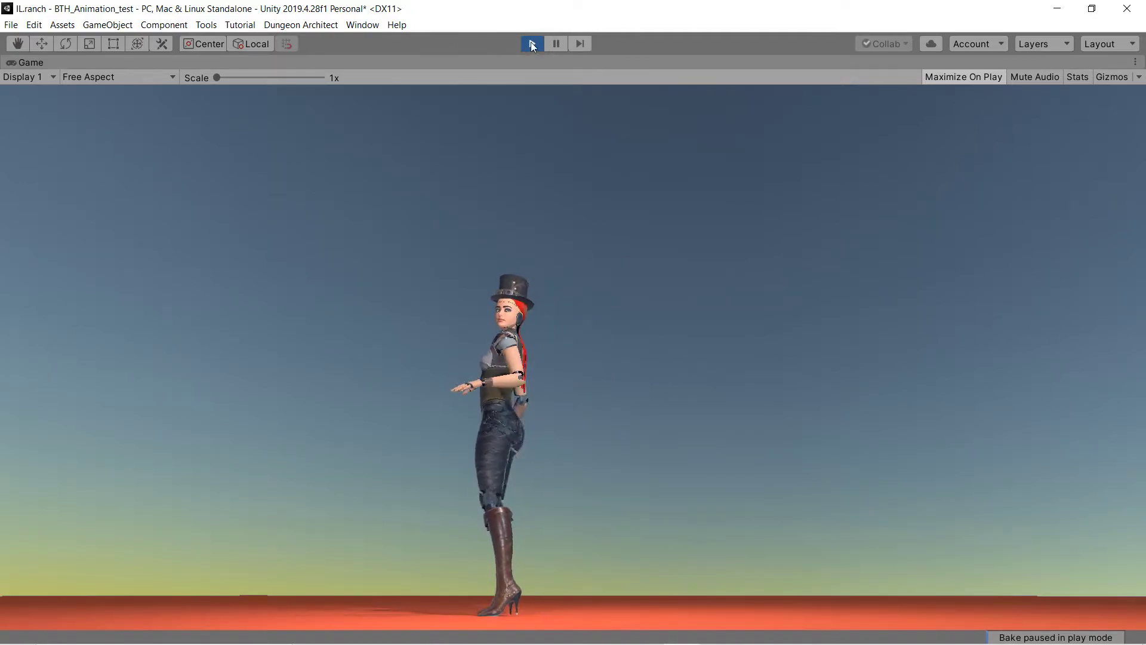
Leave play mode and assign SteamGirl as the object to animate in the Pose Editor, with Clip1 open in the Clip Editor
left_click(531, 43)
right_click_drag(501, 257, 509, 249)
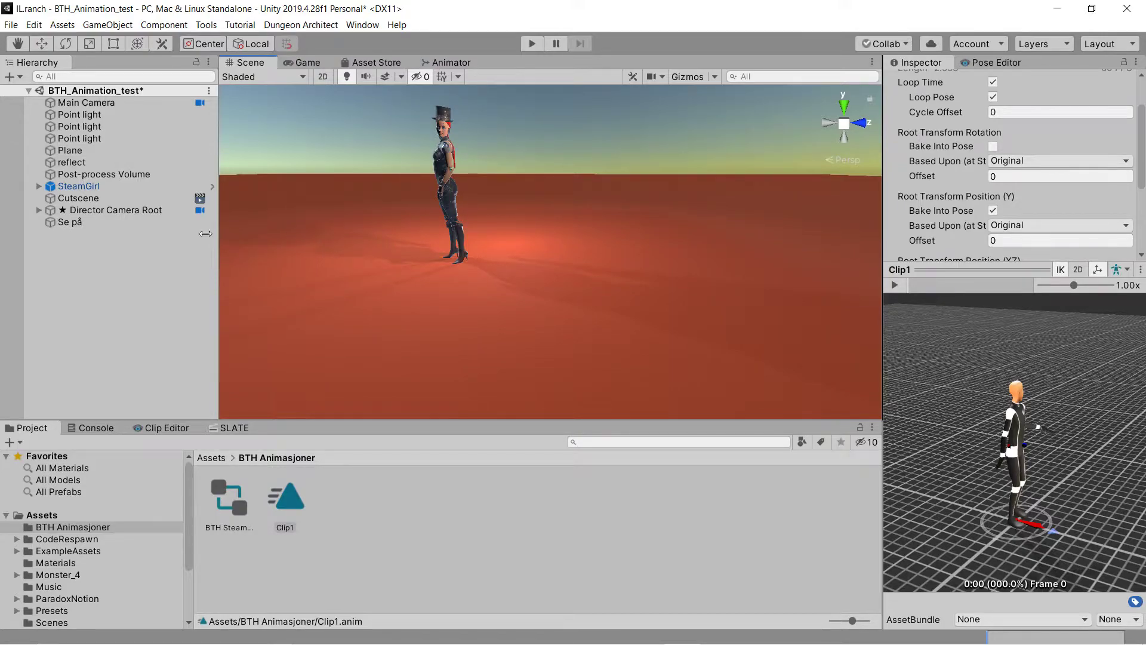
left_click(168, 428)
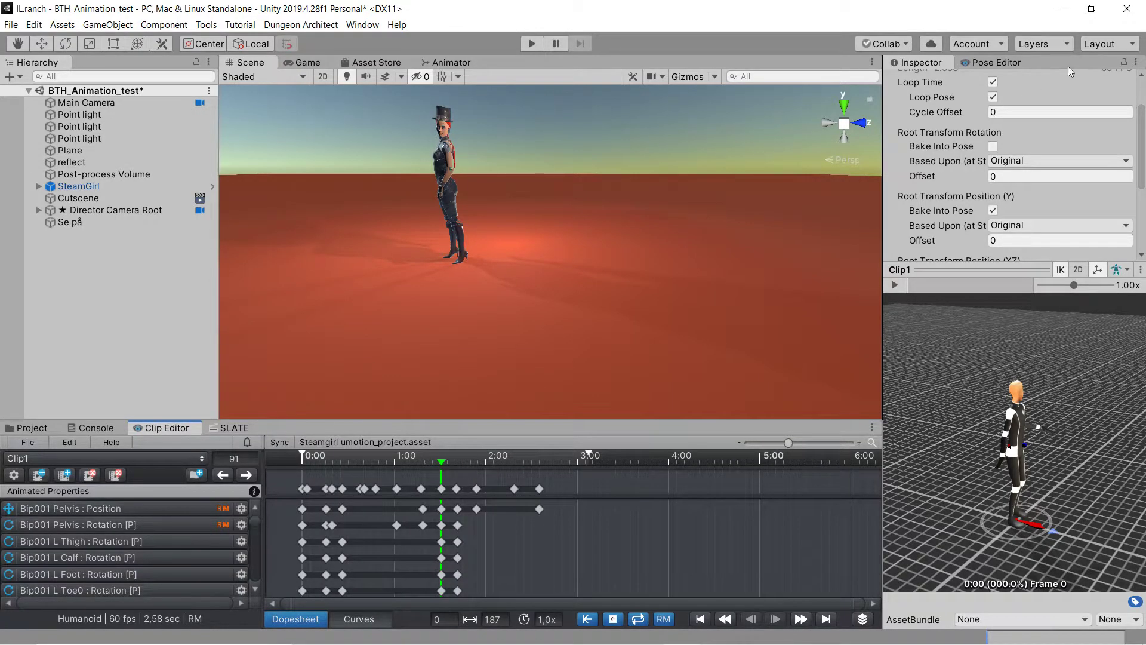
left_click(996, 62)
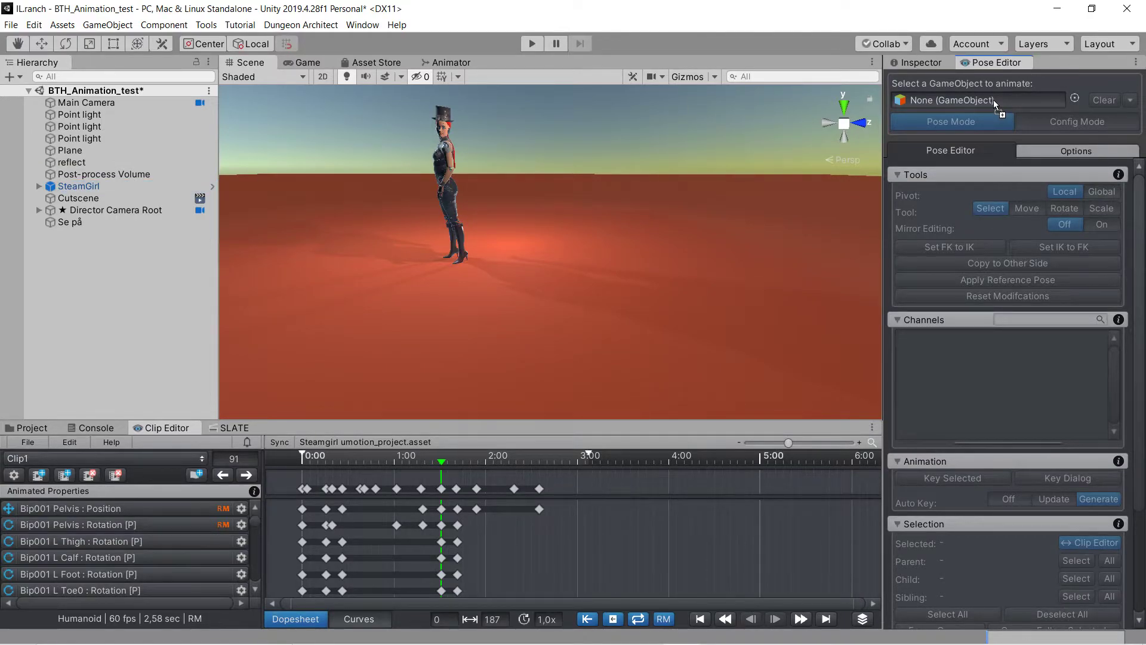
left_click_drag(996, 103, 996, 104)
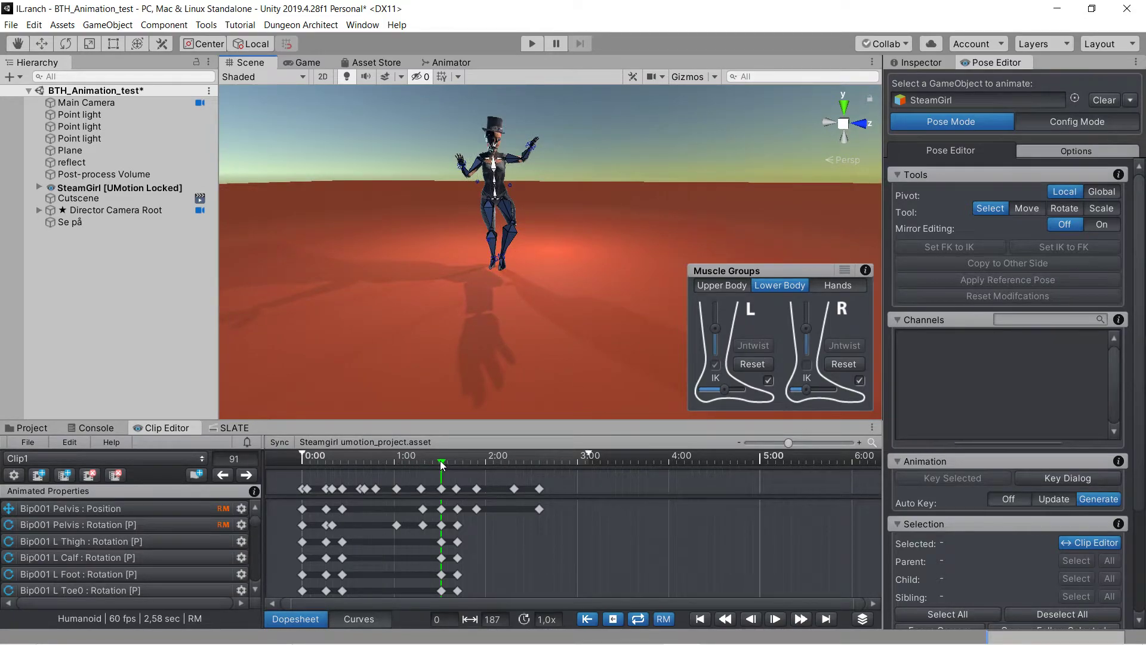
Scrub through Clip1 from near the start to frame 151 to review the character's motion
left_click_drag(459, 460, 321, 454)
left_click_drag(334, 251, 349, 323, "alt")
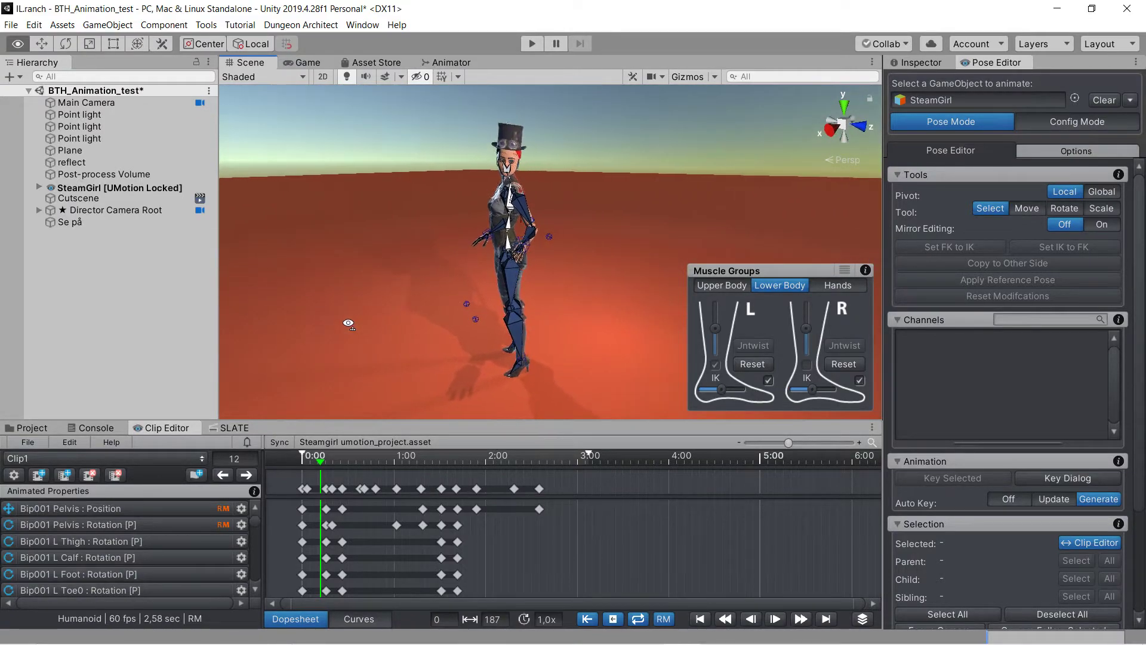
left_click_drag(325, 465, 536, 464)
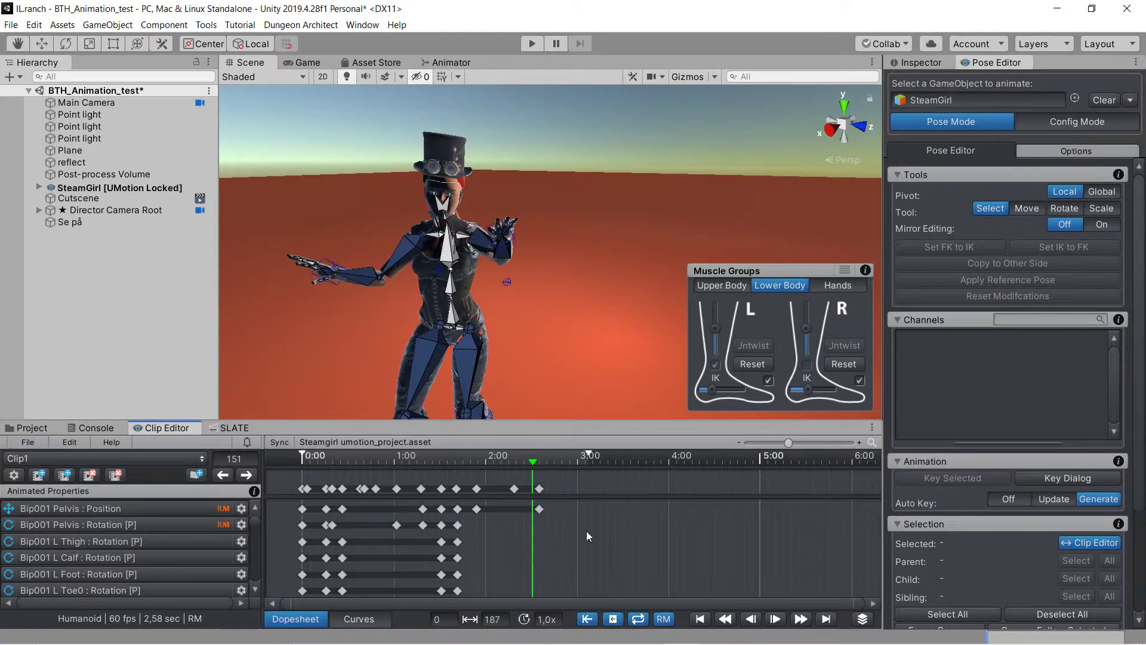
Turn off loop playback and root motion preview, and move the time cursor to frame 169
mouse_move(628, 625)
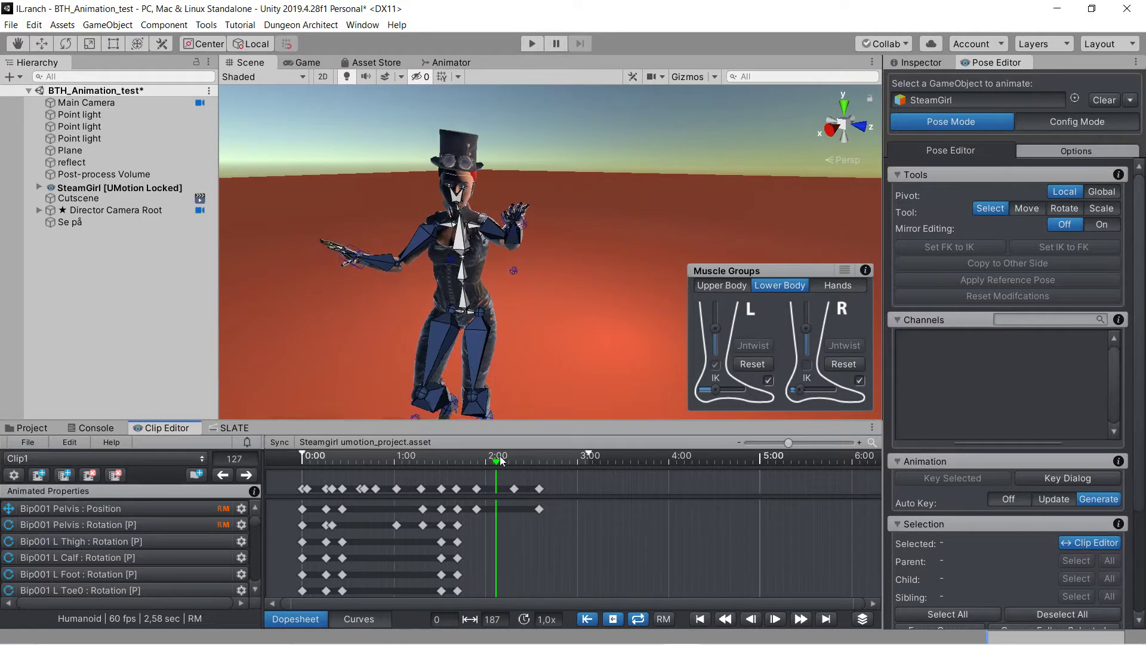
left_click(531, 464)
mouse_move(478, 383)
left_mouse_down("alt")
mouse_move(409, 388)
mouse_move(471, 367)
left_mouse_up("alt")
mouse_move(531, 463)
left_mouse_down()
mouse_move(518, 464)
mouse_move(547, 464)
mouse_move(460, 463)
mouse_move(544, 466)
left_mouse_up()
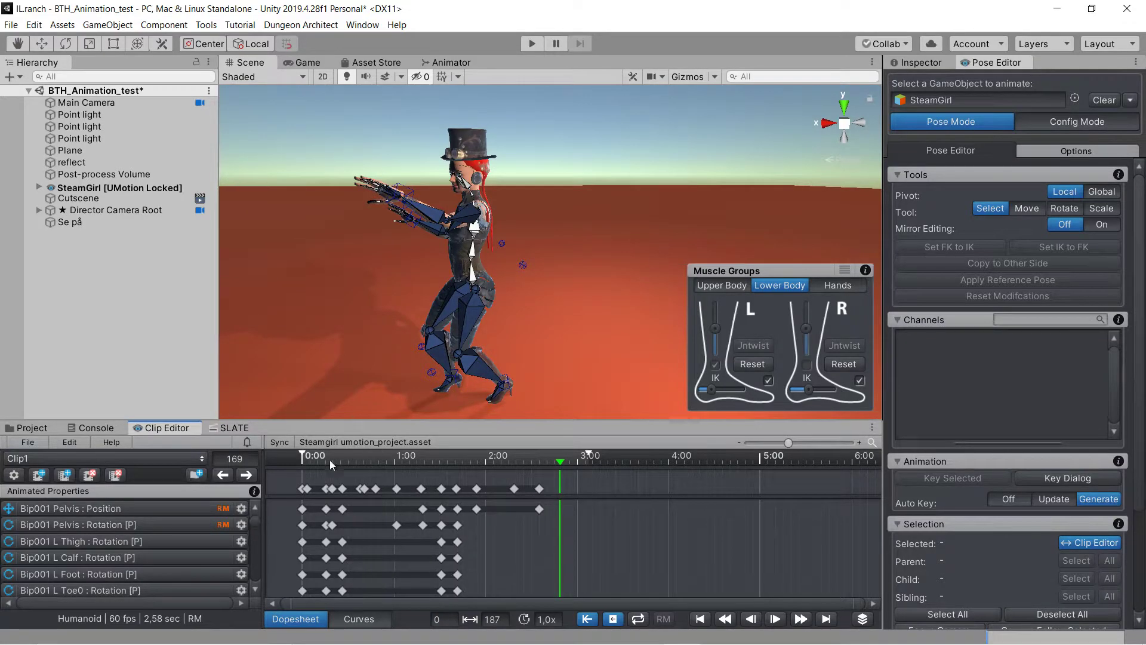
At frame 169, move the right foot IK handle forward and lower it to about X -1.37, Y 0.11, Z 0.41
left_click(101, 507)
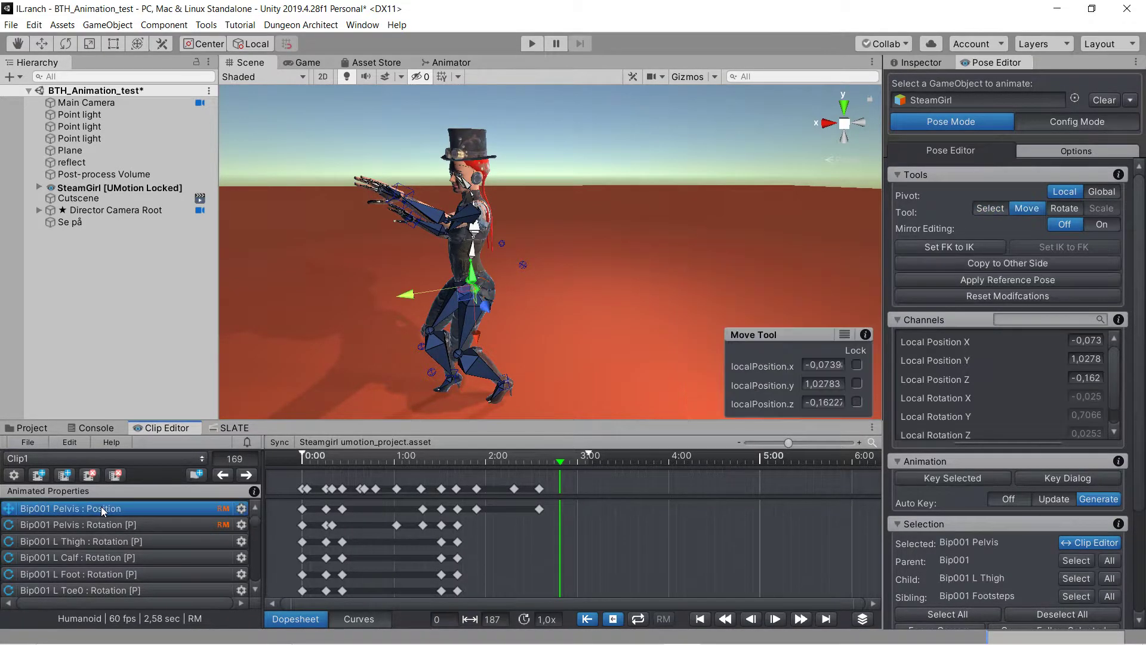
left_click(507, 392)
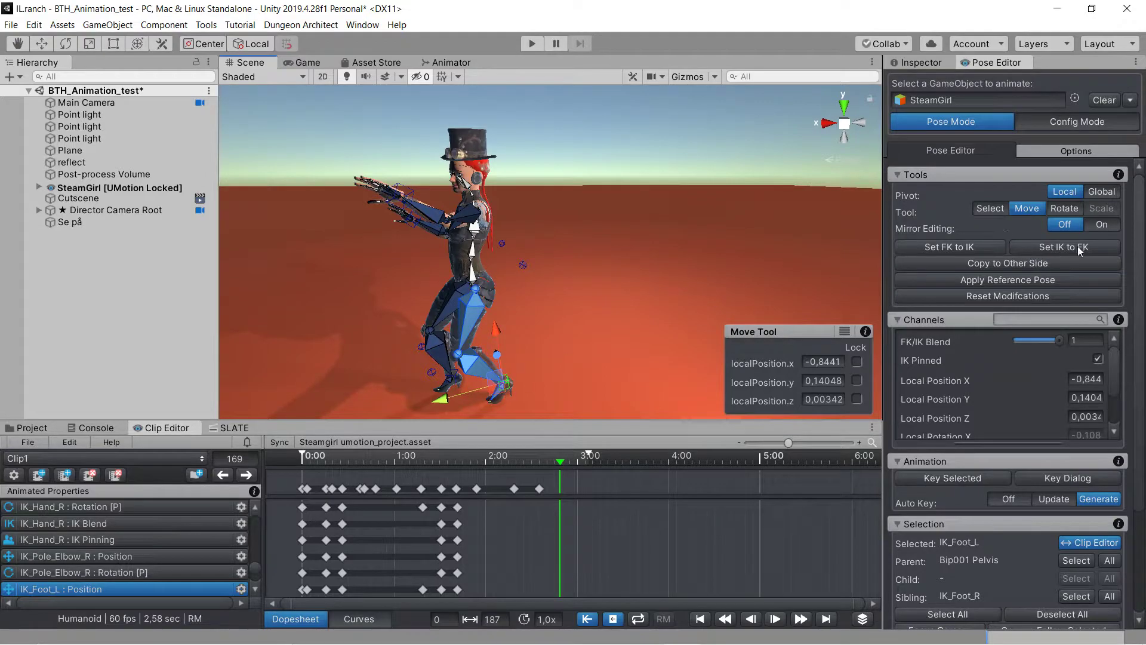
left_click(453, 381)
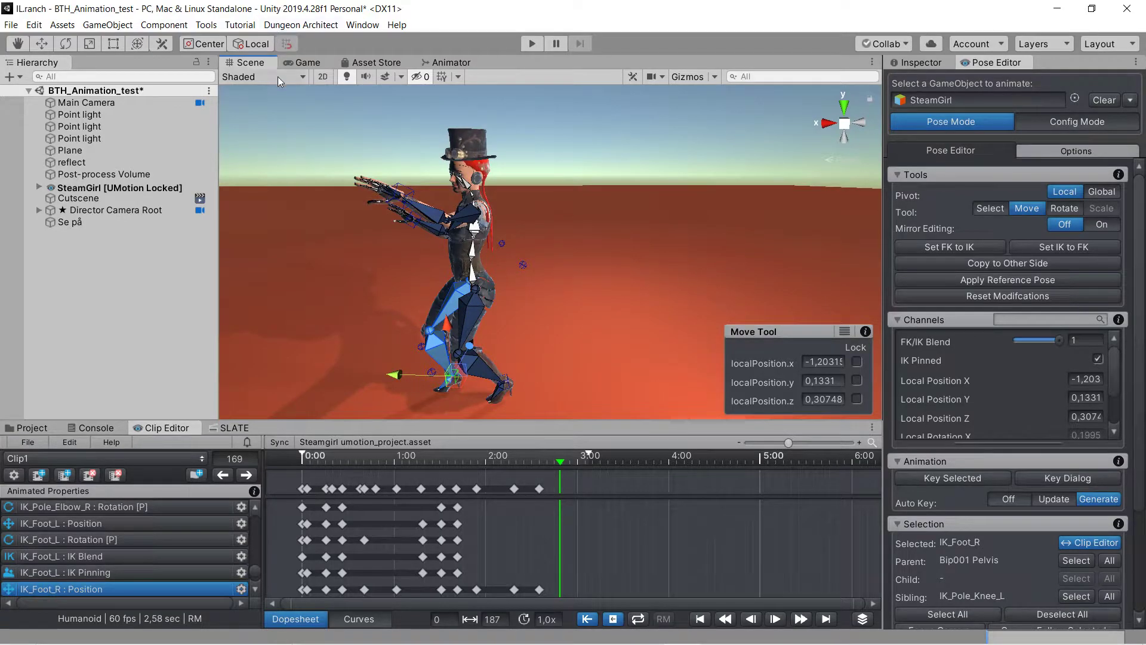
left_click_drag(611, 288, 460, 363, "alt")
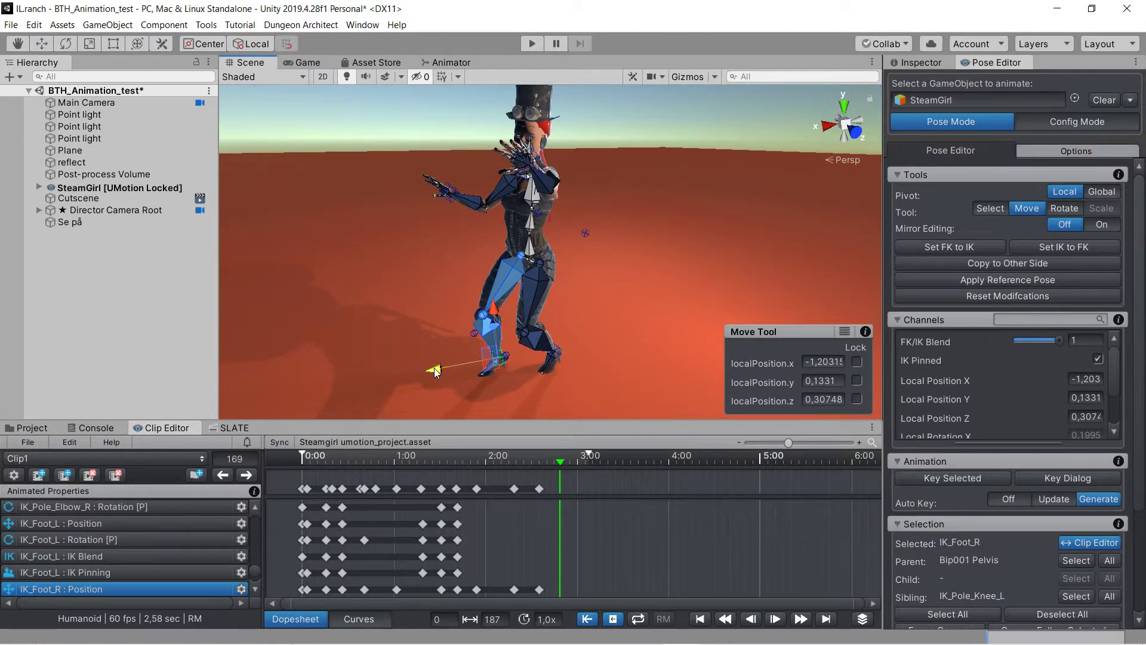
left_click_drag(425, 375, 415, 377)
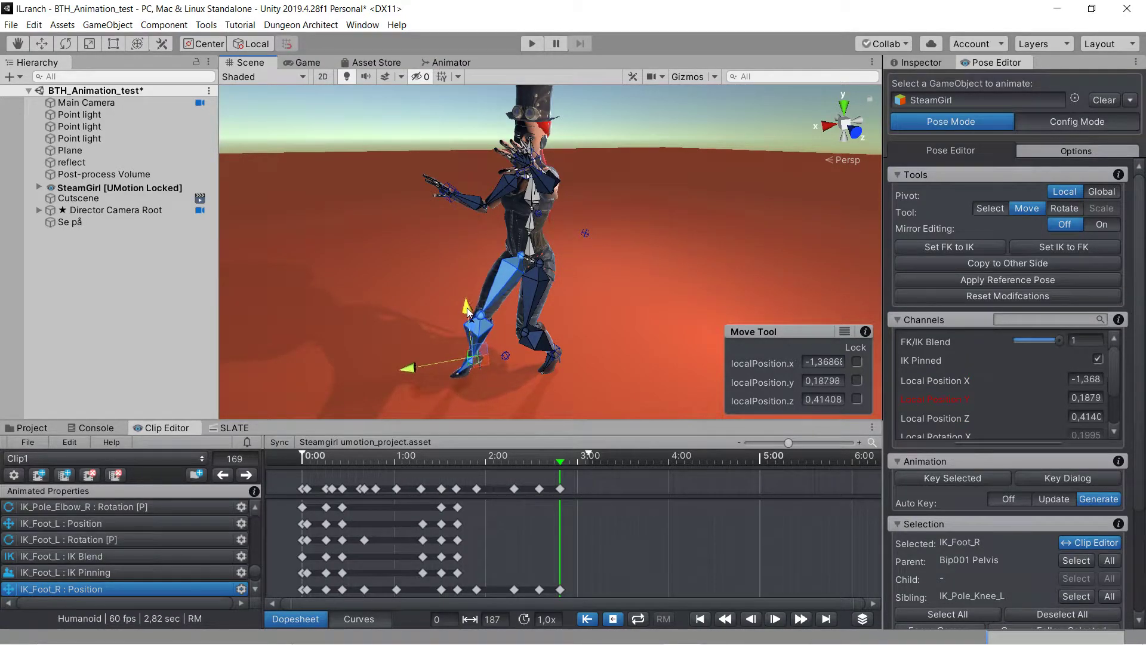
scroll(533, 276, "up", 2)
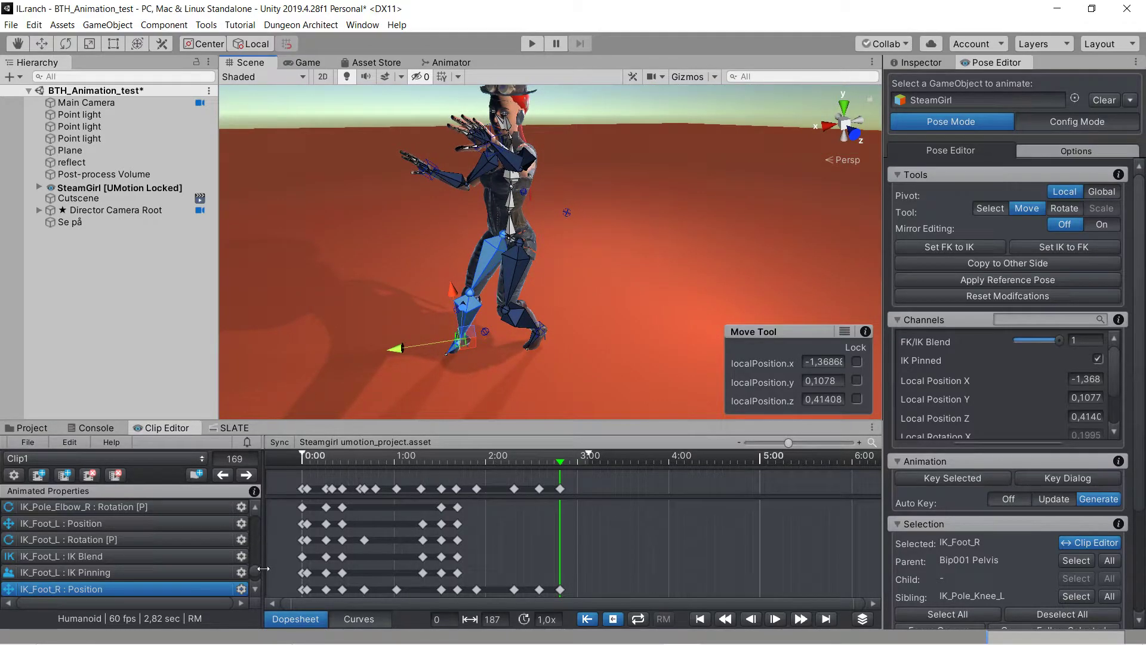
At frame 169, move the Bip001 Pelvis forward to about local position X -0.10, Y 1.45
left_click_drag(258, 572, 261, 509)
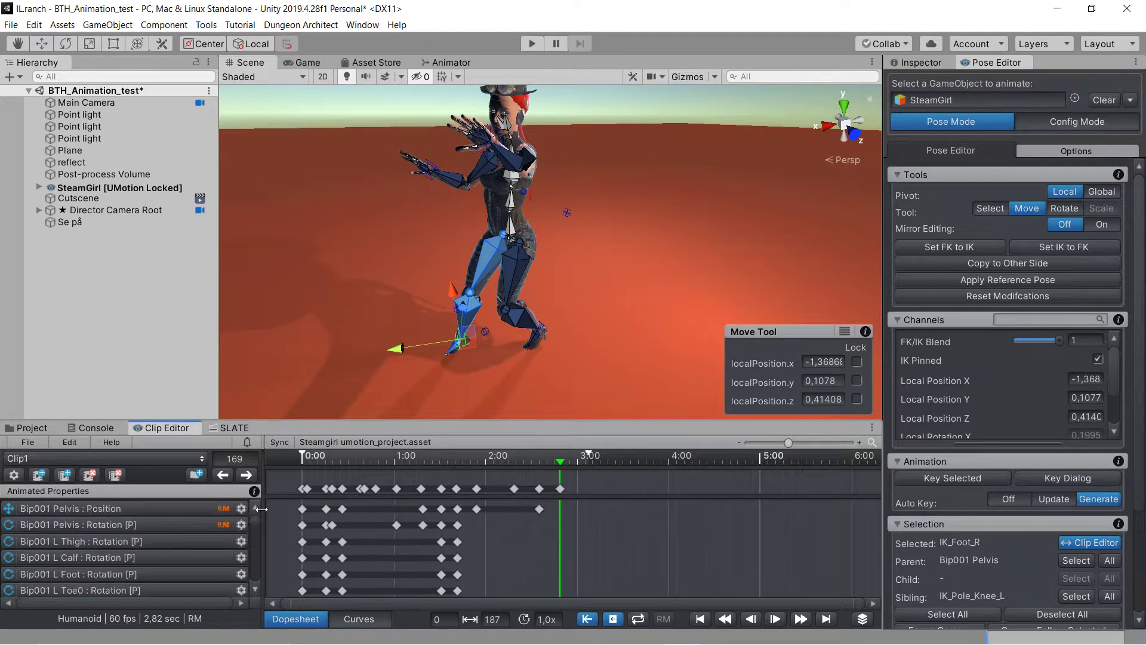
left_click(89, 508)
key("f")
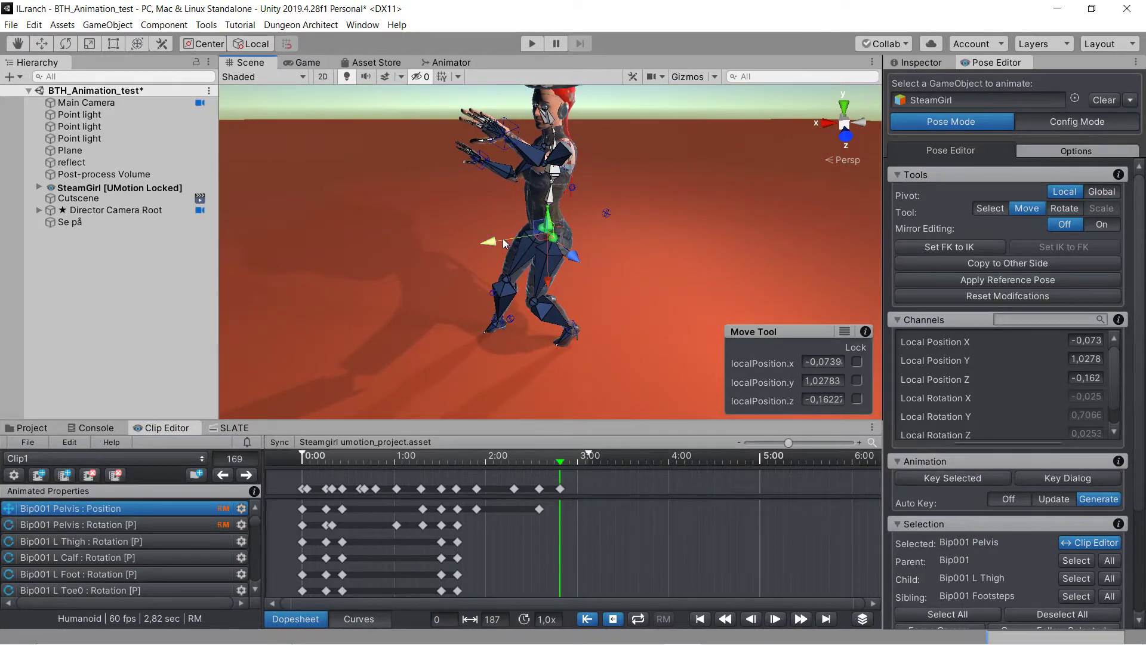
left_click_drag(496, 238, 447, 241)
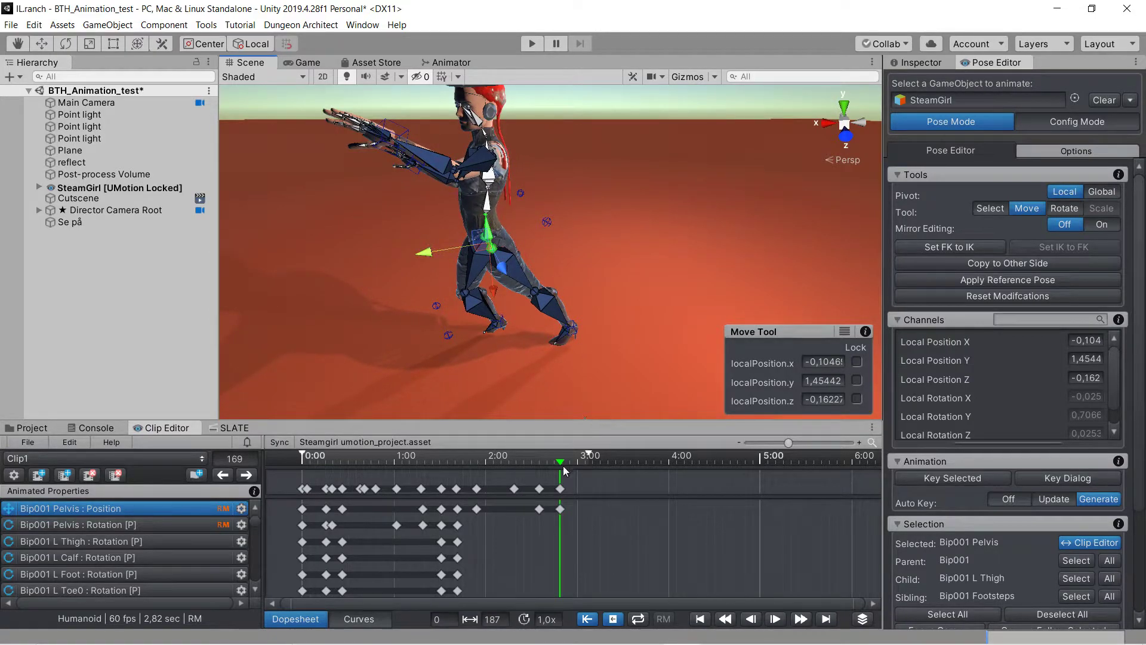
At frame 155, rotate the right foot IK handle and move it forward to about X -1.53, Z 0.29
left_click_drag(563, 465, 532, 461)
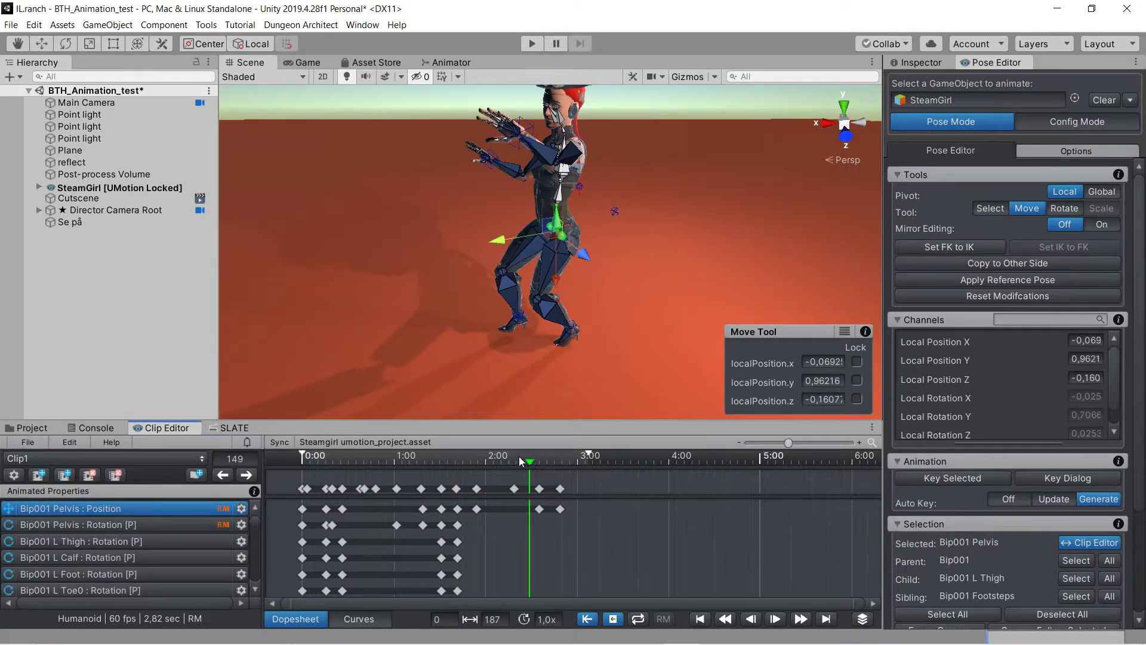
left_click(246, 476)
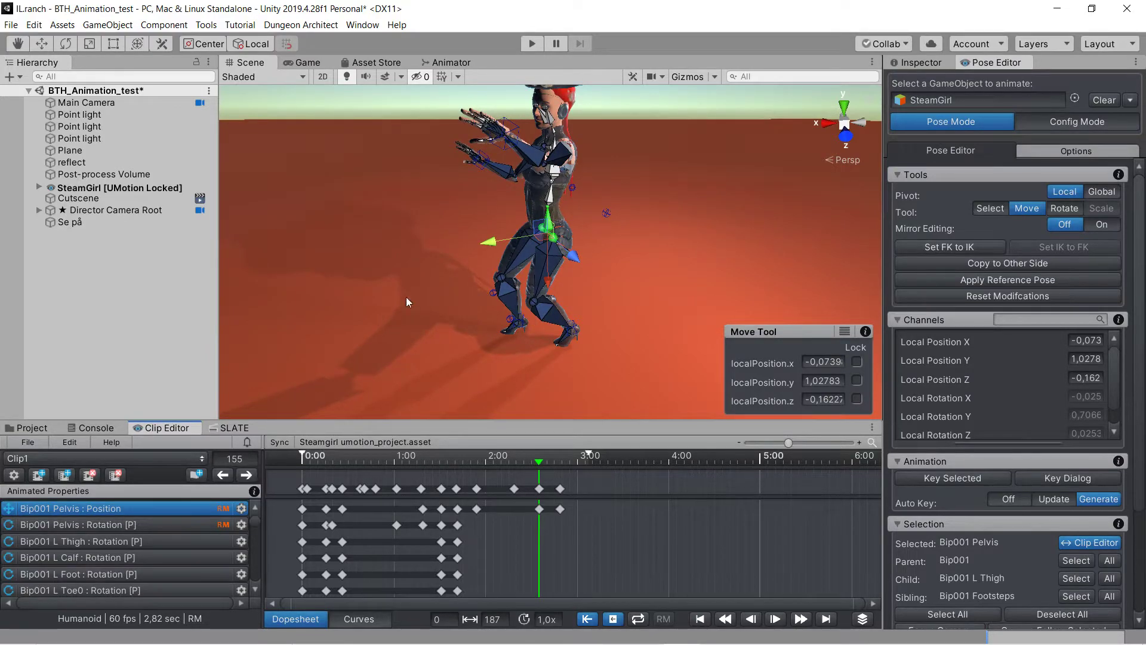
left_click(517, 324)
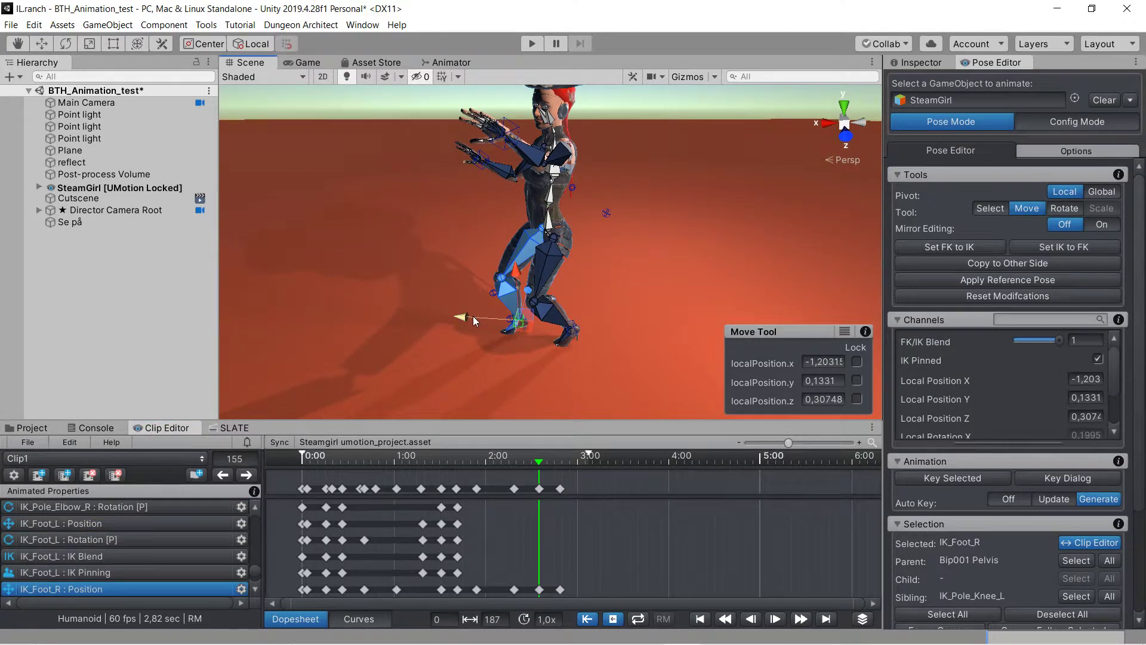
left_click_drag(511, 346, 641, 357, "alt")
key("e")
left_click_drag(525, 389, 382, 370)
key("w")
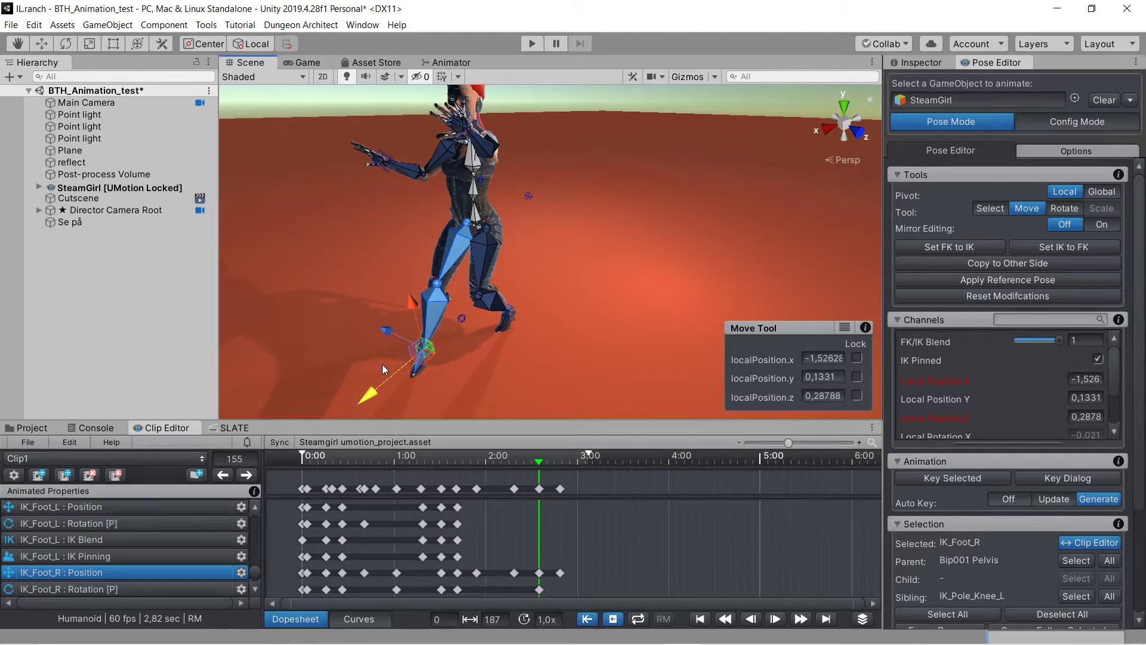
At frame 169, raise the left foot IK handle behind the body to about Y 0.42
left_click_drag(501, 396, 382, 394, "alt")
left_click(250, 475)
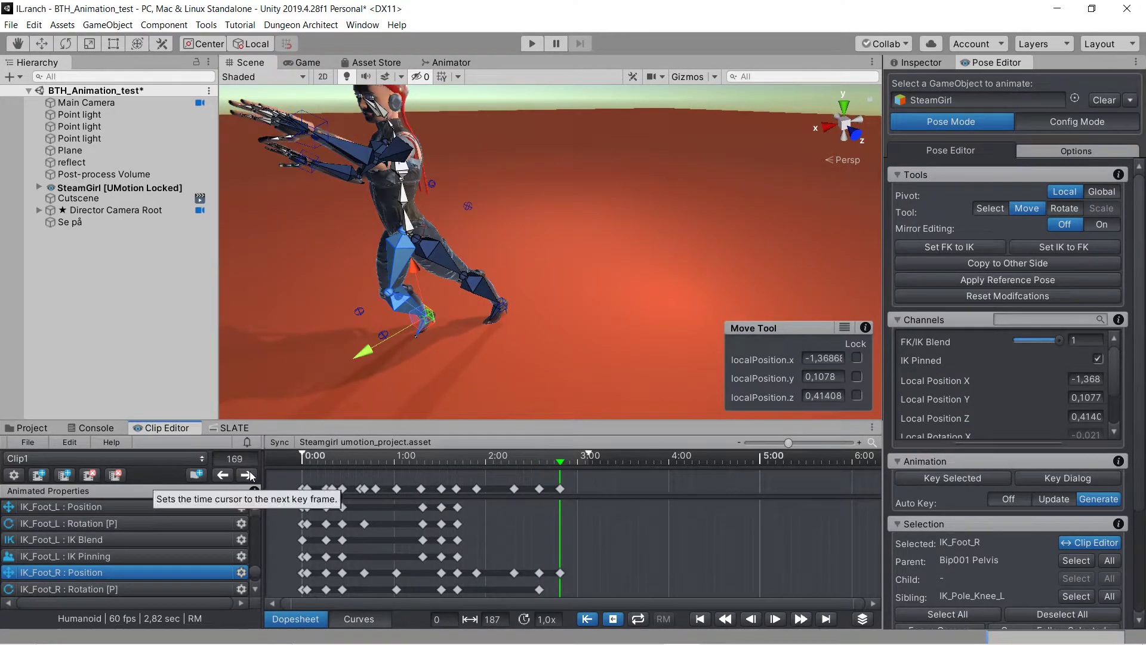
left_click_drag(569, 465, 563, 442)
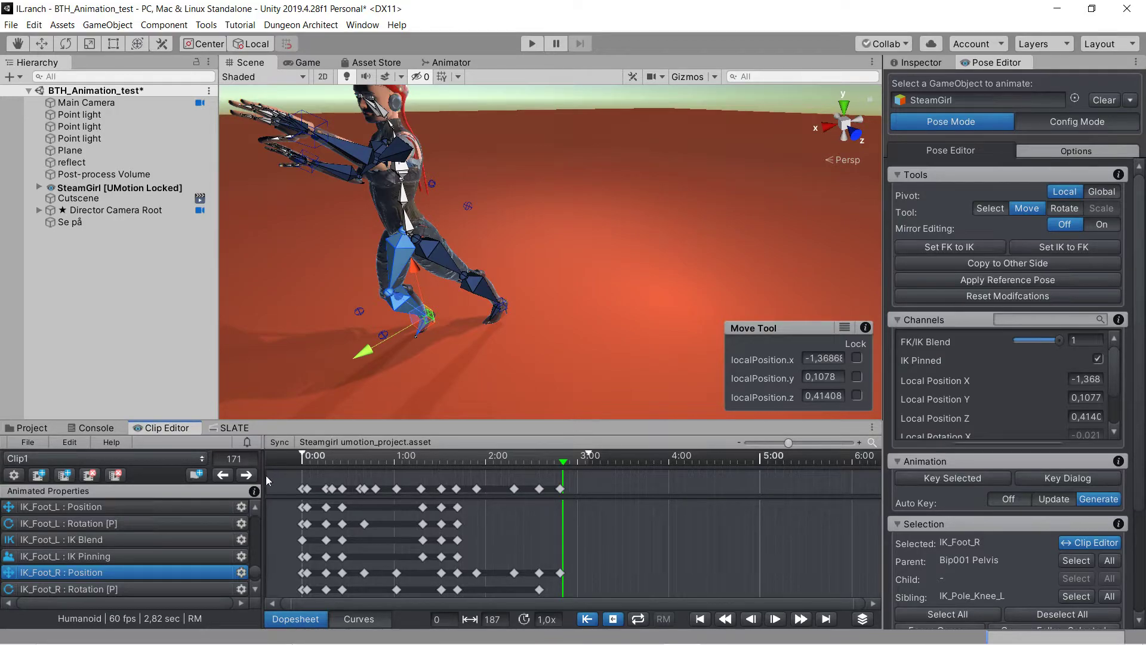
left_click_drag(531, 321, 490, 299, "alt")
left_click(490, 296)
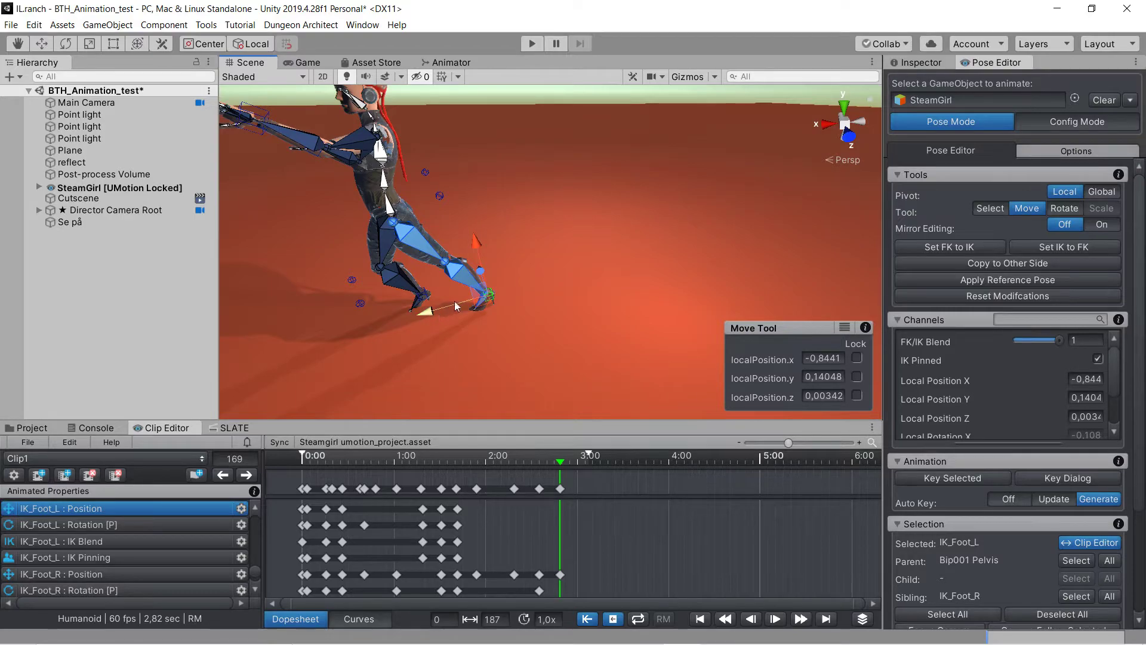
left_click_drag(477, 254, 477, 240)
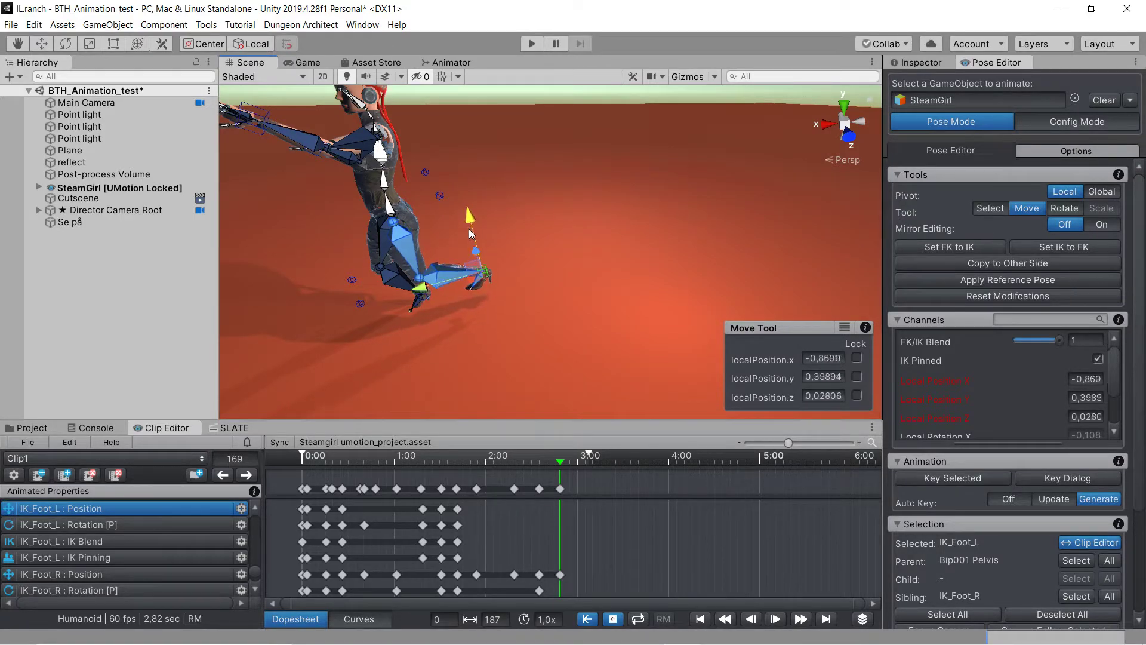
Try moving the left foot IK handle forward at frame 169 to about X -1.61, and scrub the motion leading into it
left_click_drag(409, 290, 342, 297)
left_click_drag(560, 465, 485, 444)
left_click_drag(434, 441, 489, 439)
key("alt+period")
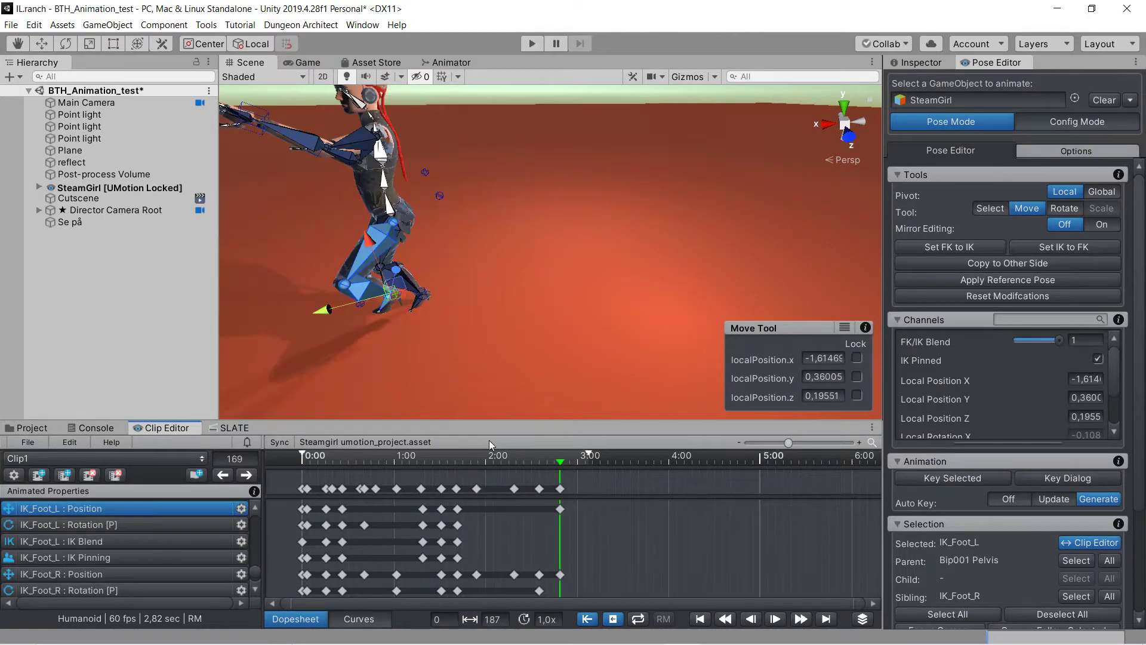
mouse_move(559, 462)
left_mouse_down()
mouse_move(505, 458)
mouse_move(543, 456)
left_mouse_up()
key("alt+period")
left_click_drag(560, 463, 497, 461)
key("alt+period")
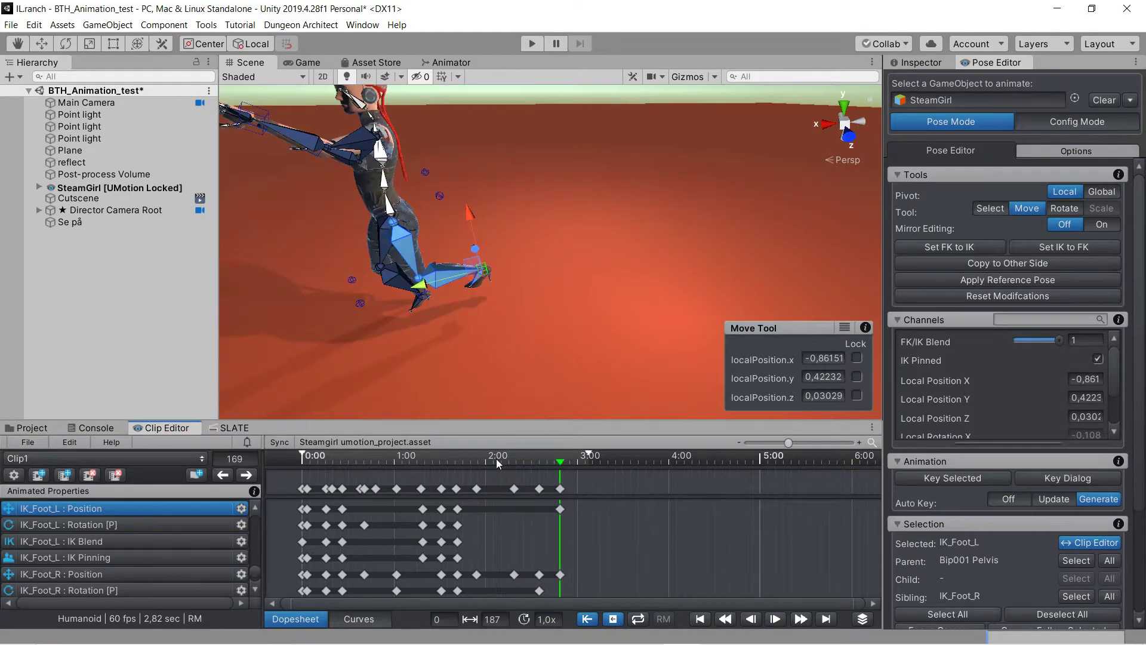
At frame 102, select all bones and key all of their channels
left_click_drag(560, 464, 475, 461)
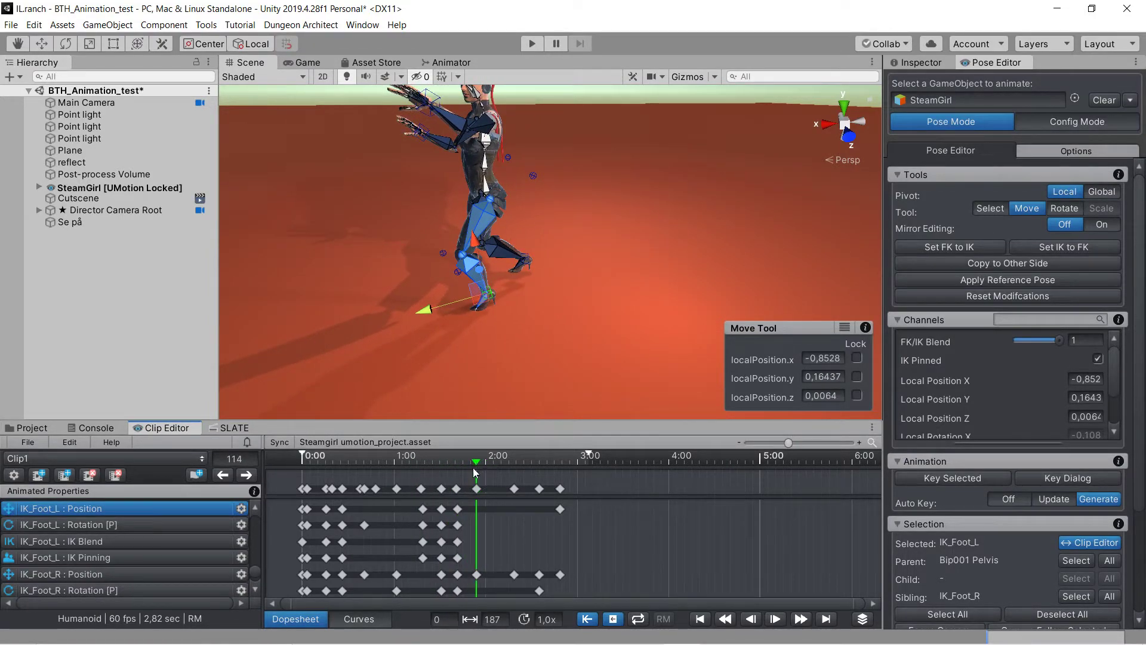
left_click(224, 474)
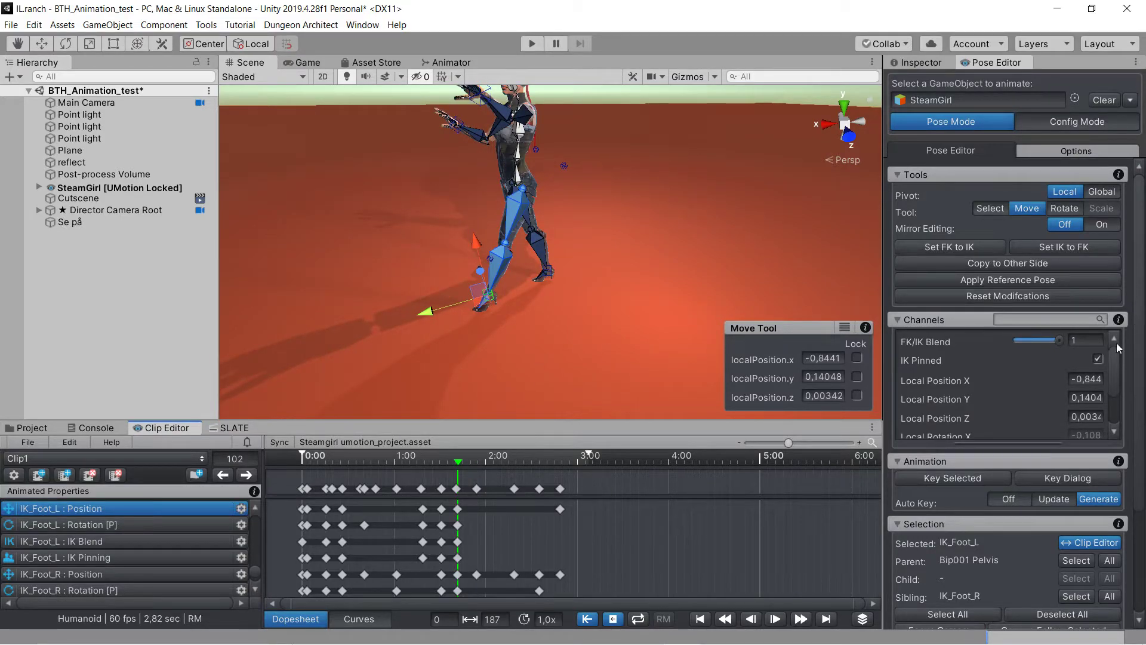
left_click_drag(1115, 361, 1114, 393)
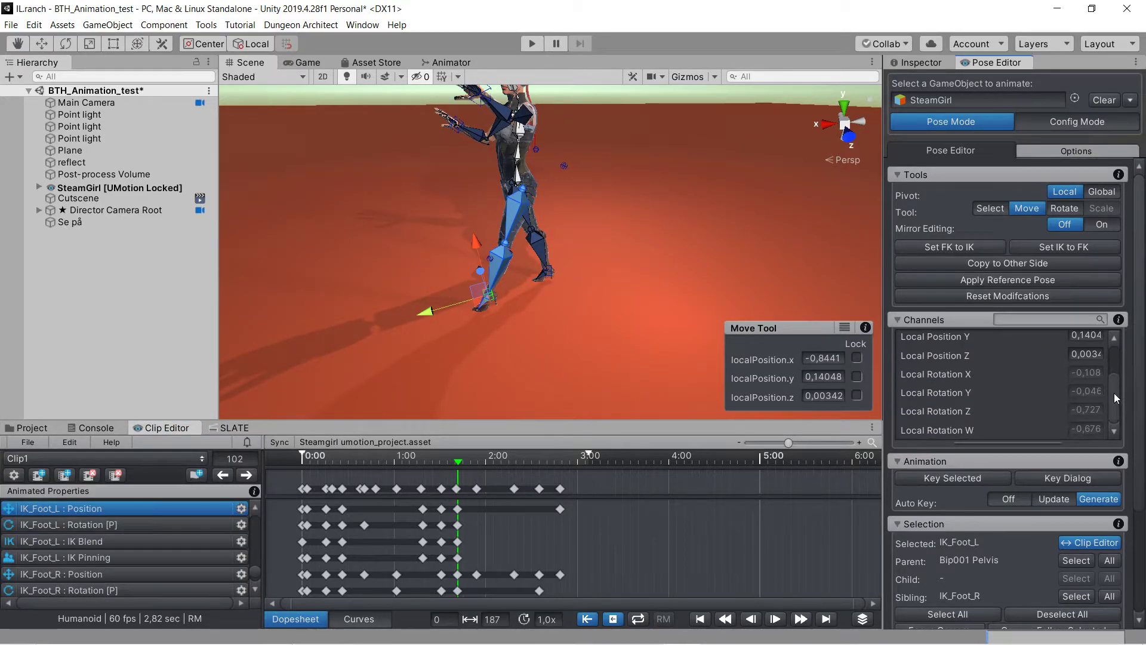
left_click(986, 479)
left_click(1030, 503)
scroll(1119, 400, "up", 3)
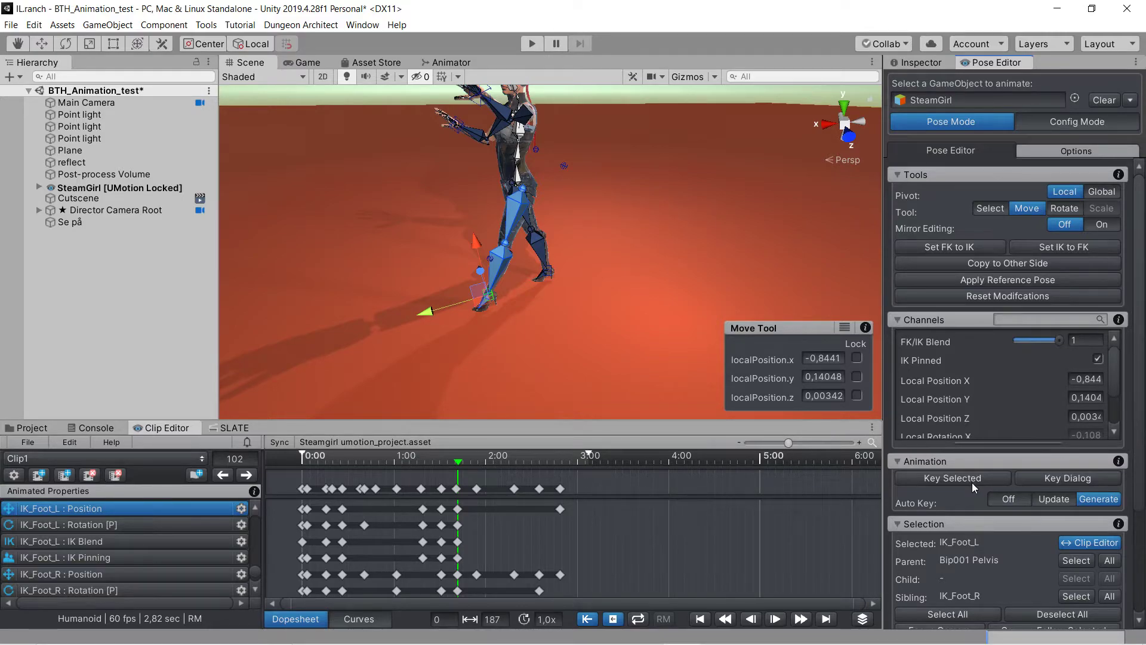
left_click(943, 615)
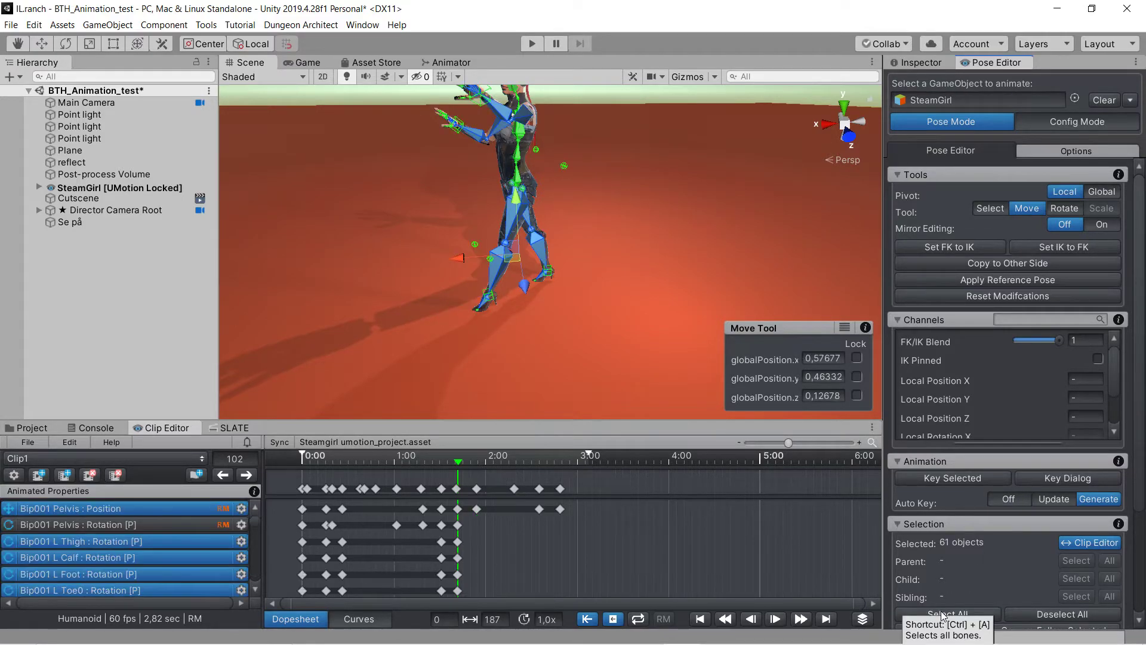
left_click(948, 479)
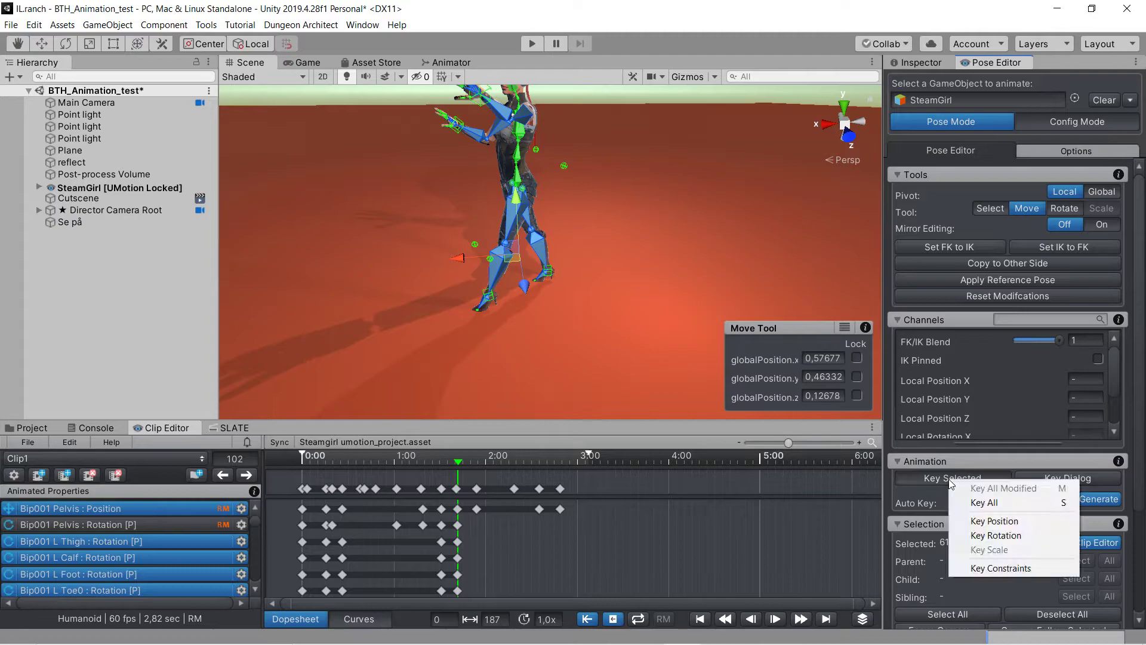
left_click(975, 503)
At frame 169, move the pelvis forward to about local X -0.135, Y 1.88
right_click_drag(617, 279, 464, 246)
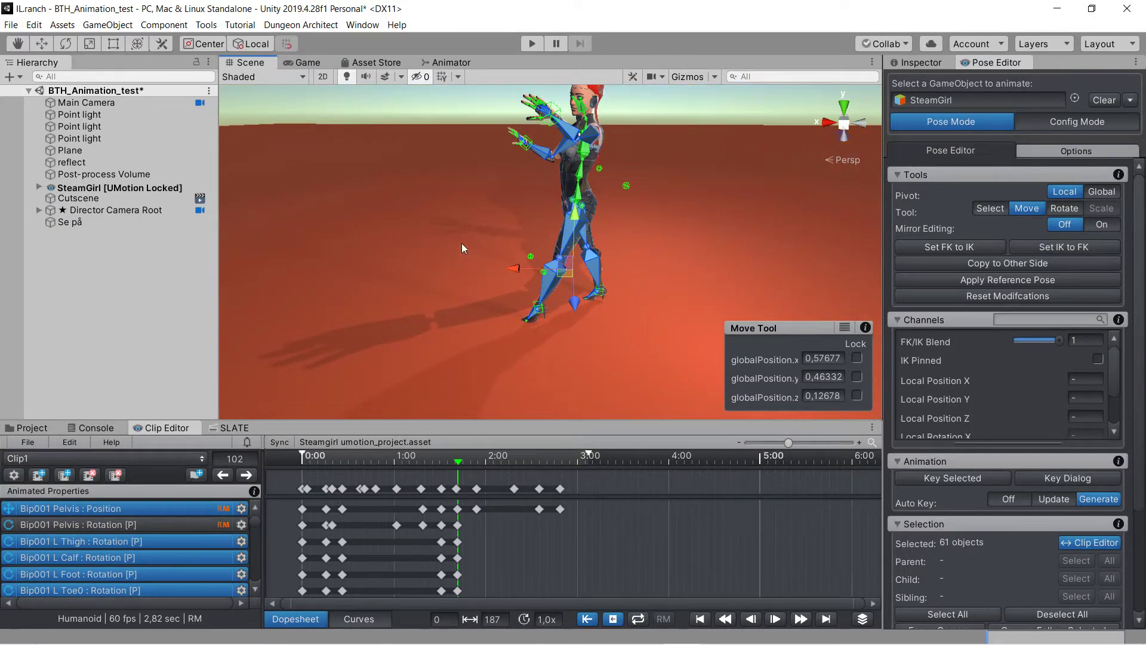
left_click_drag(459, 466, 559, 466)
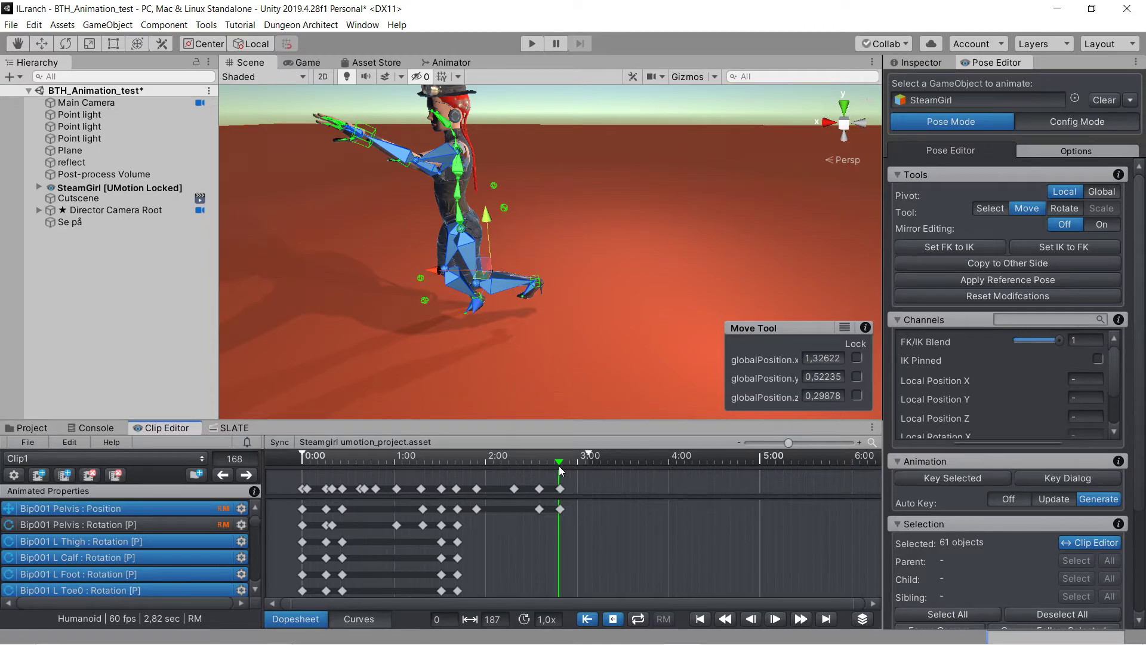
left_click(246, 475)
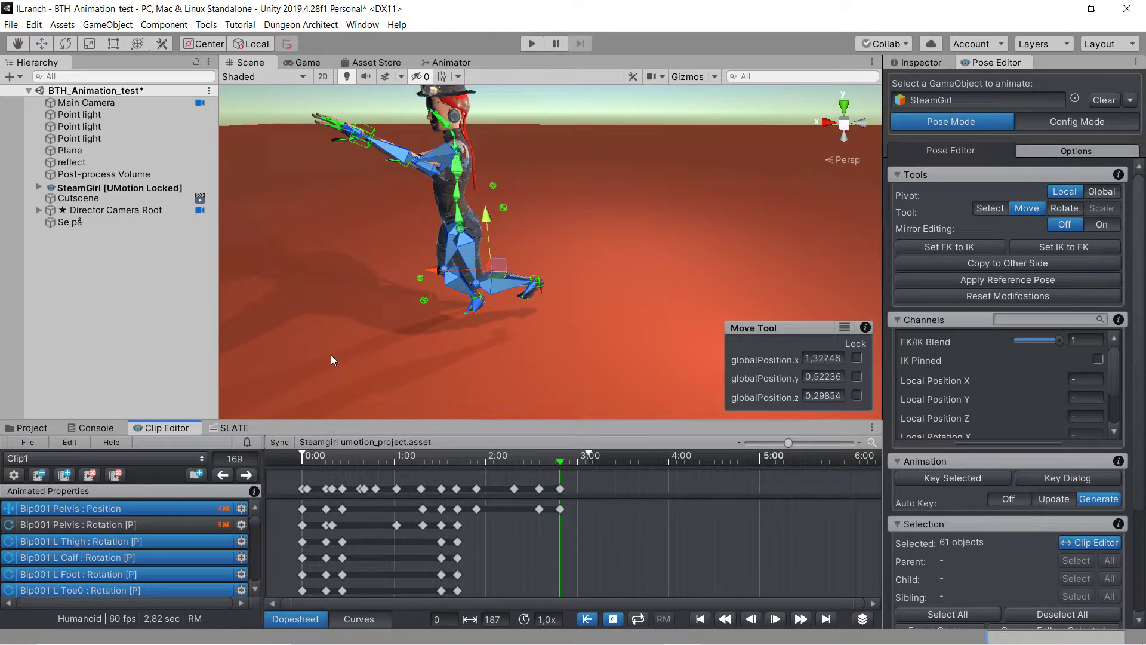
left_click(145, 510)
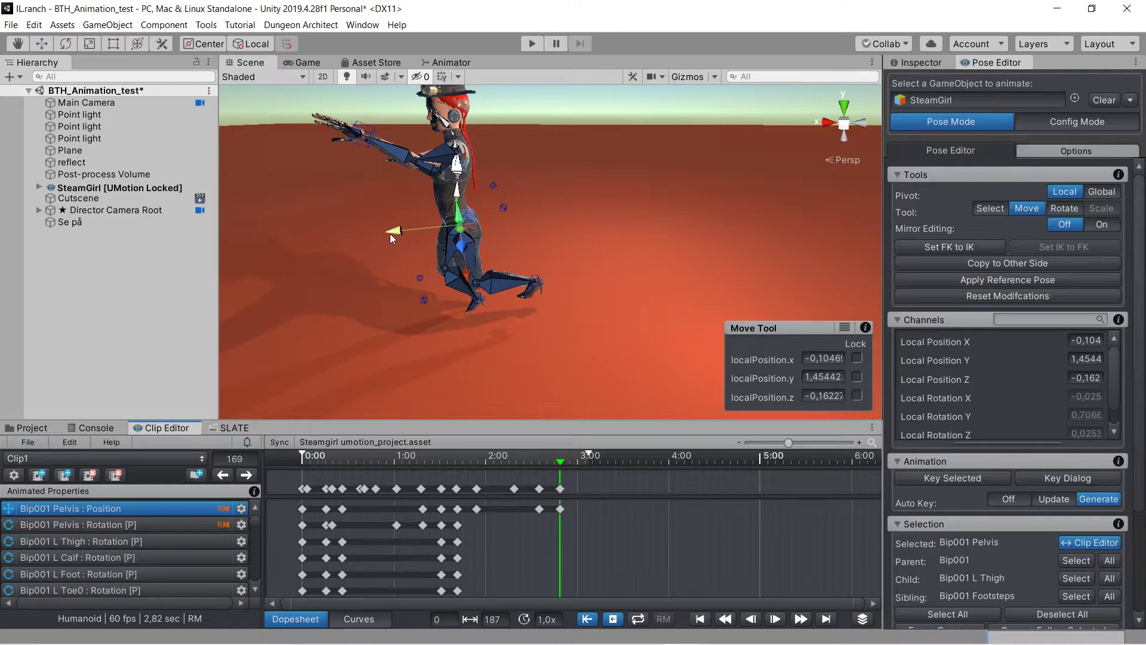
left_click_drag(389, 227, 338, 248)
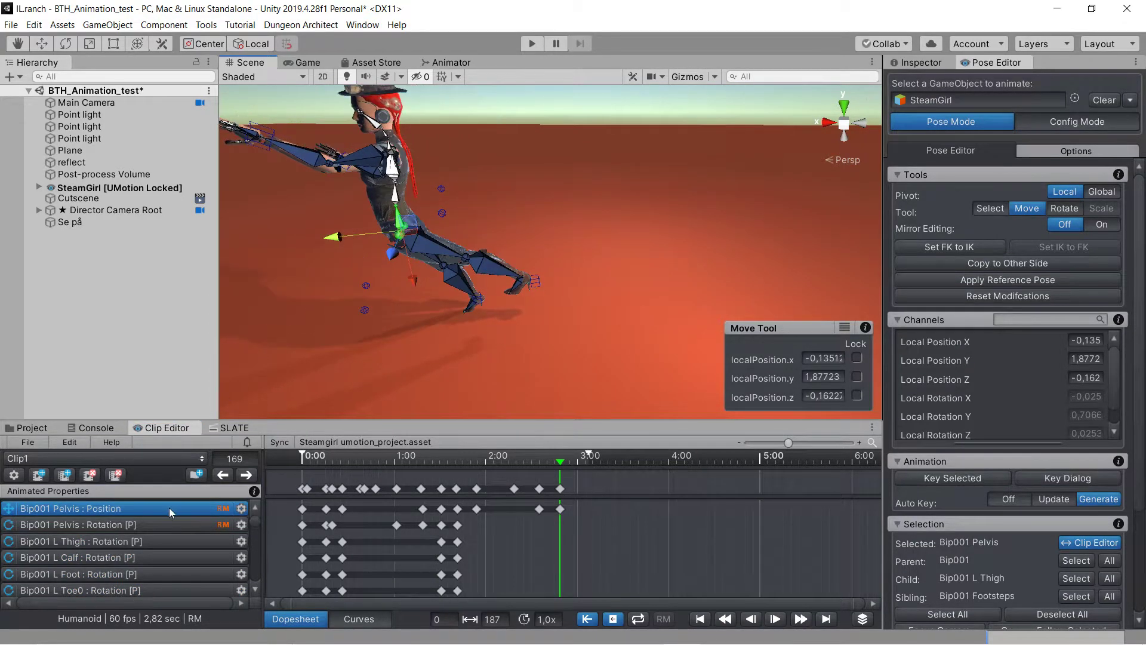
At frame 169, rotate the pelvis forward to about 11, 60, 298 and move it to about X 0.15, Y 2.48, Z -0.42
left_click(127, 524)
left_click_drag(339, 218, 210, 330)
left_click_drag(295, 317, 303, 324, "alt")
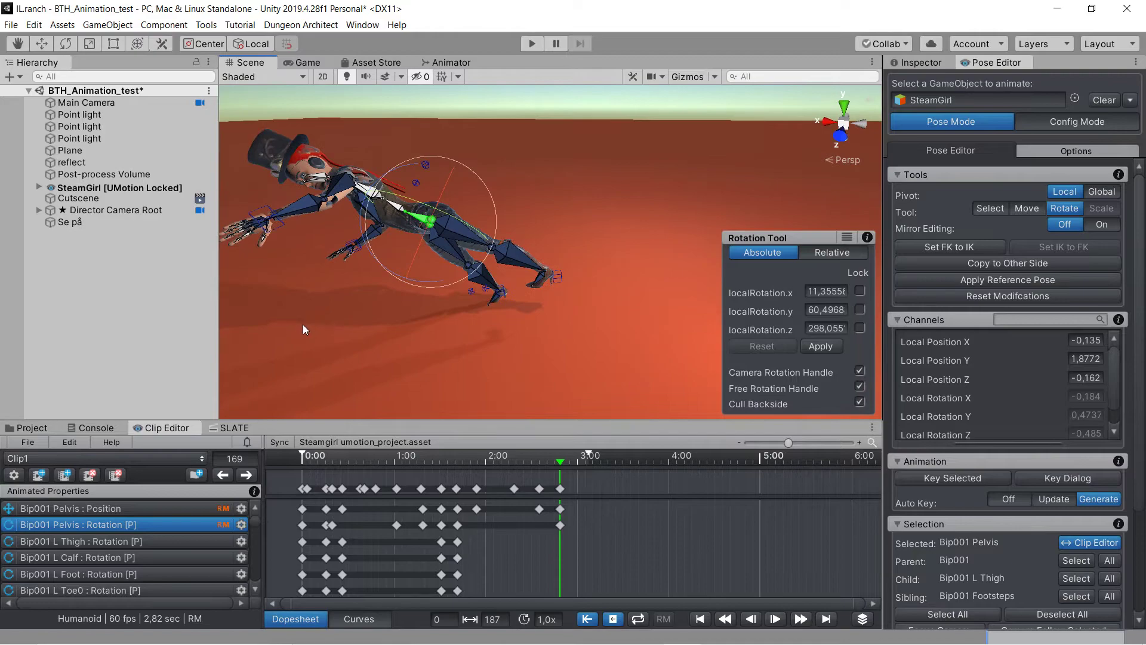
left_click(163, 508)
left_click_drag(485, 245, 435, 243)
left_click_drag(353, 256, 470, 373)
At frame 214, move the pelvis to about X 0.27, Y 2.60, Z -0.59 and rotate it to about 264 around Z
left_click_drag(560, 463, 629, 463)
scroll(546, 382, "down", 4)
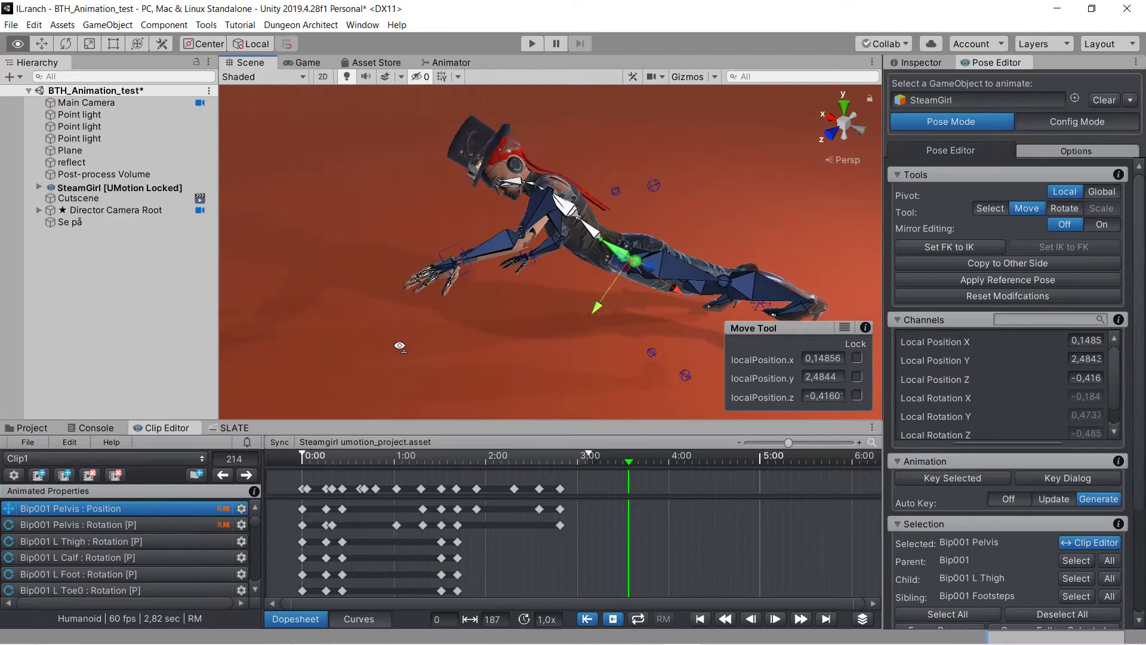
left_click_drag(576, 313, 556, 336)
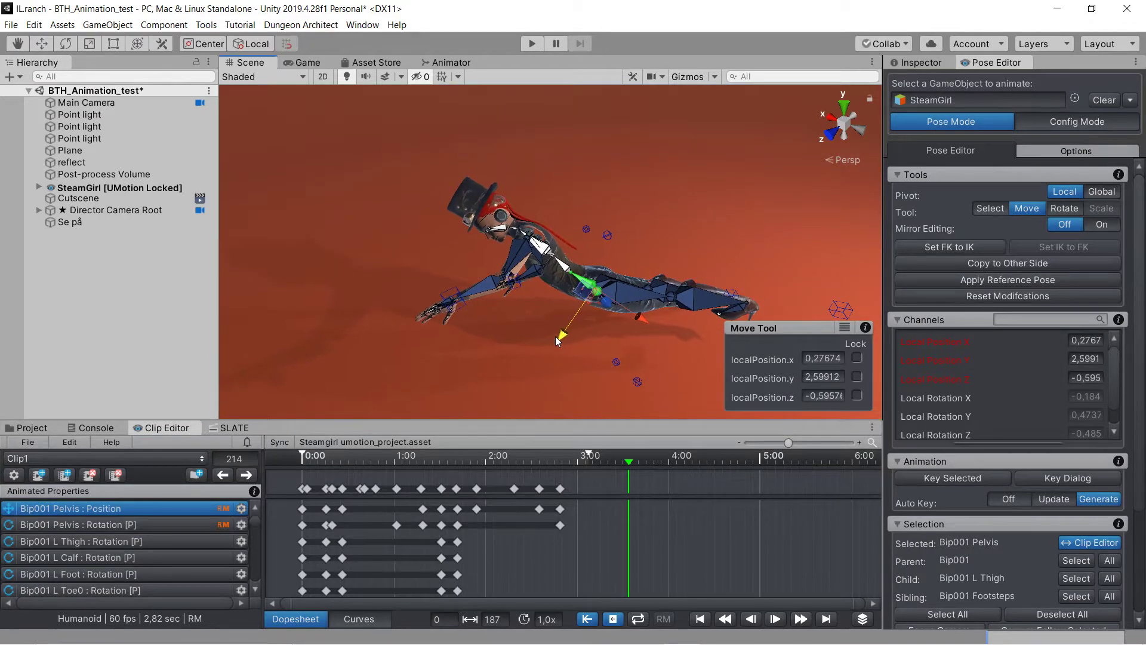
left_click(195, 524)
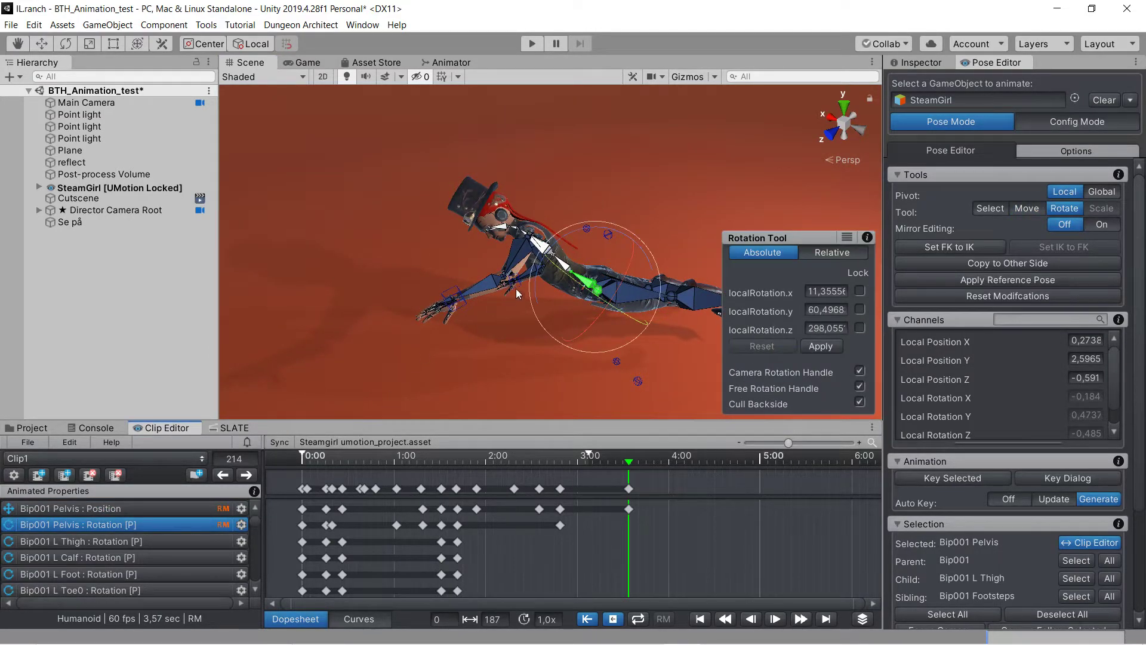
left_click_drag(564, 237, 505, 280)
At frame 214, move the left hand IK handle to about X -0.36, Y -0.03, Z 0.69 and rotate it to about 357, 240, 199
left_click_drag(342, 324, 627, 383, "alt")
left_click(452, 293)
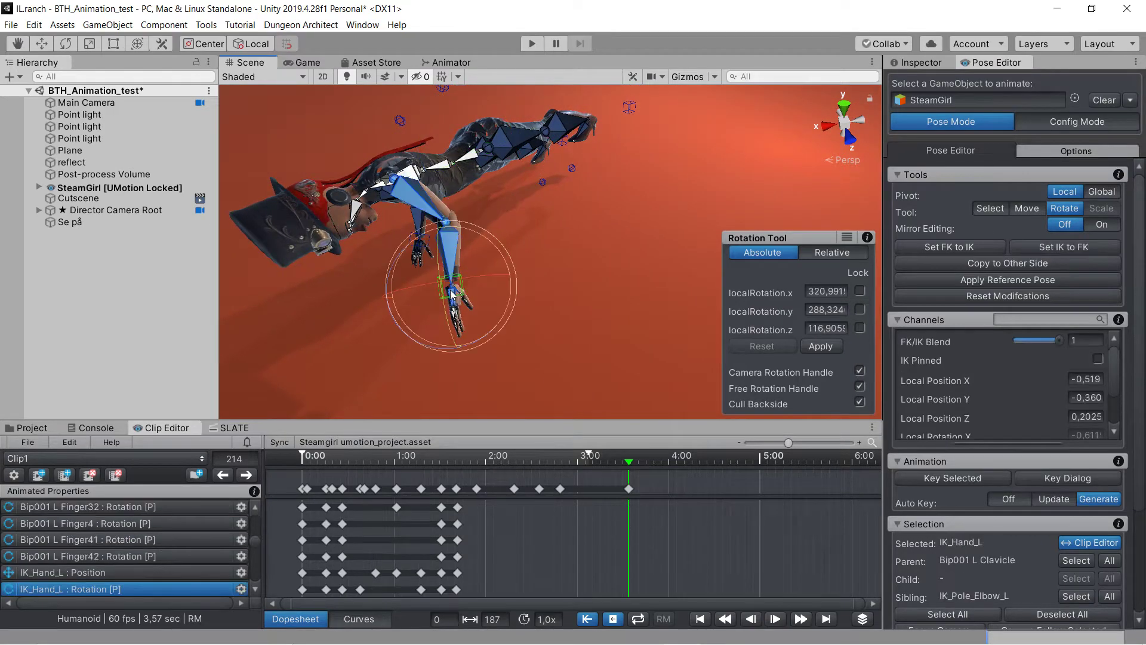
key("w")
left_click_drag(501, 285, 559, 213)
key("e")
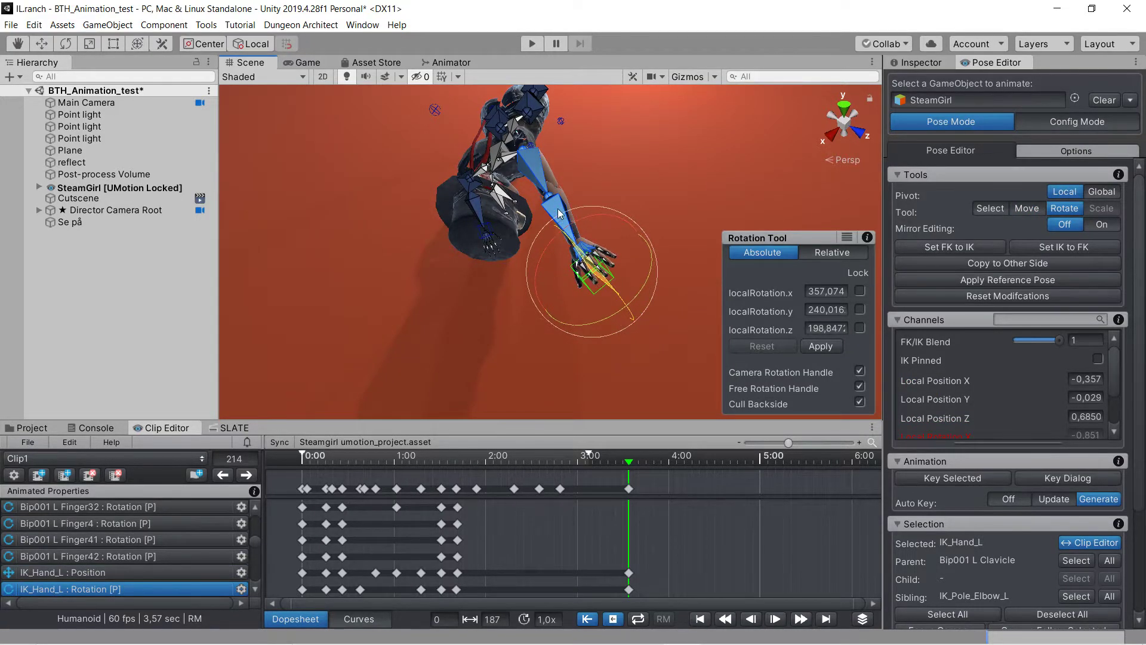
At frame 214, rotate the right hand IK handle and move it to about X -0.24, Y -0.42, Z -0.84
left_click_drag(693, 173, 330, 232, "alt")
left_click(329, 283)
key("w")
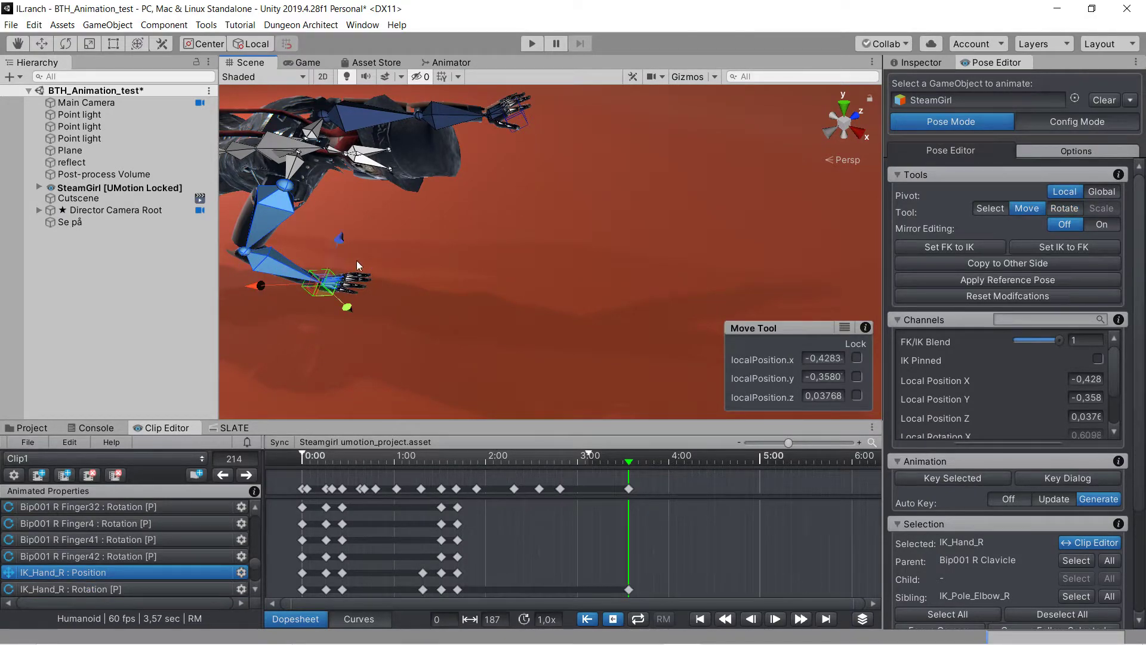
left_click_drag(258, 285, 460, 224)
left_click_drag(460, 224, 382, 215, "alt")
At frame 276, move the pelvis forward and down to about X 0.58, Y 3.29, Z -0.85
left_click_drag(632, 465, 702, 460)
left_click_drag(693, 412, 645, 334, "alt")
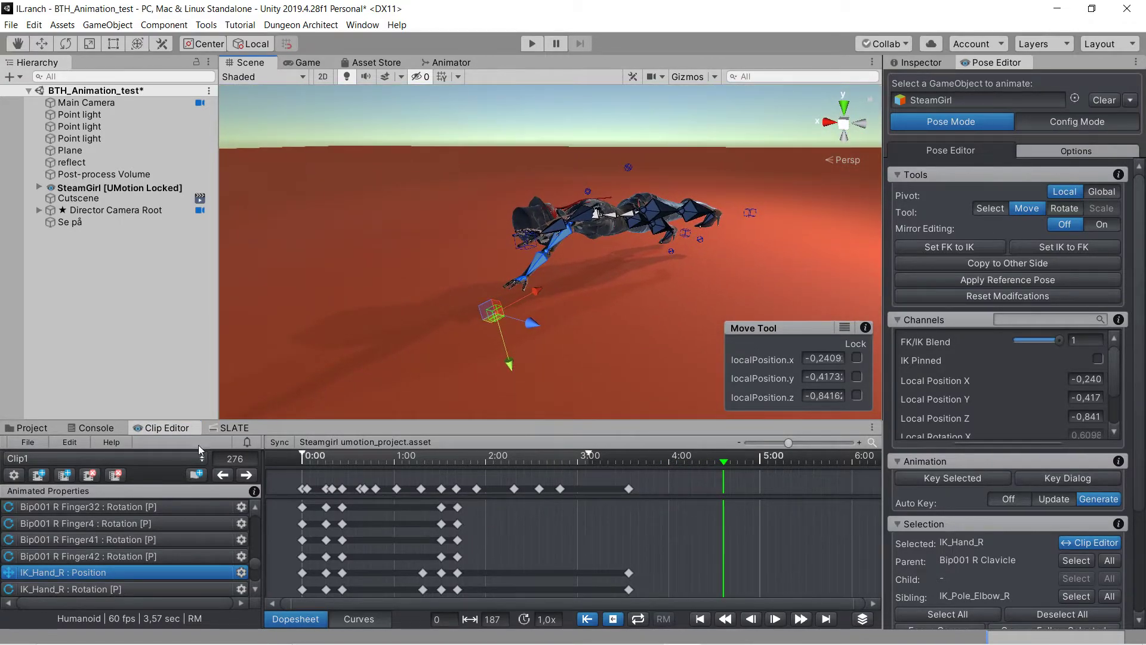
left_click_drag(256, 567, 156, 521)
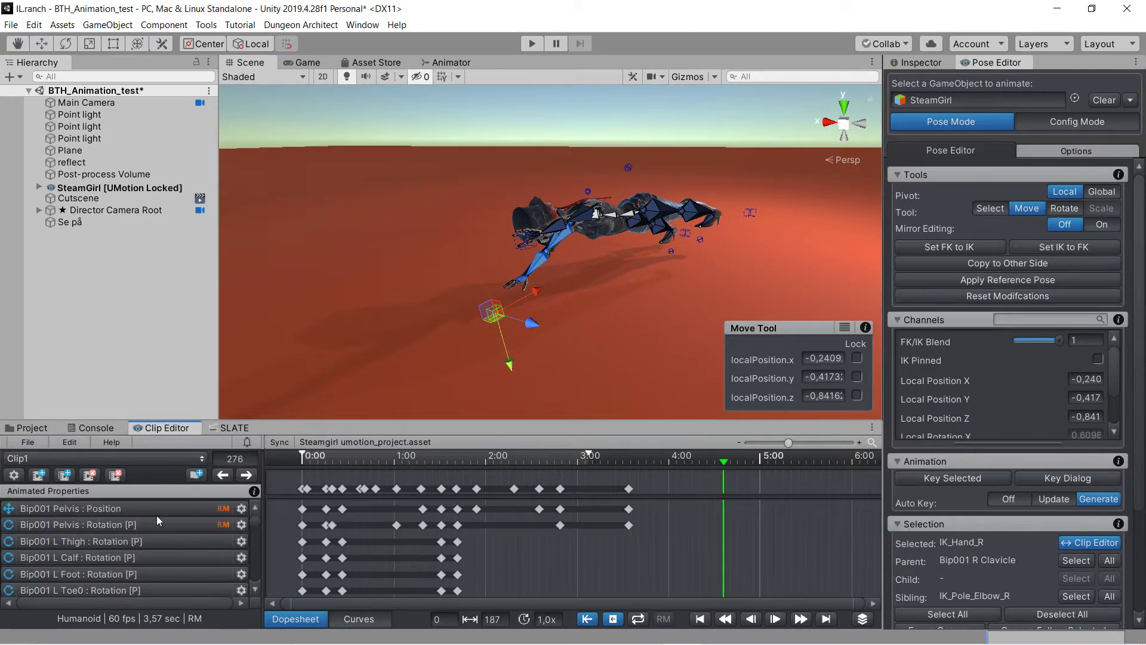
left_click(85, 510)
left_click_drag(609, 352, 125, 326, "alt")
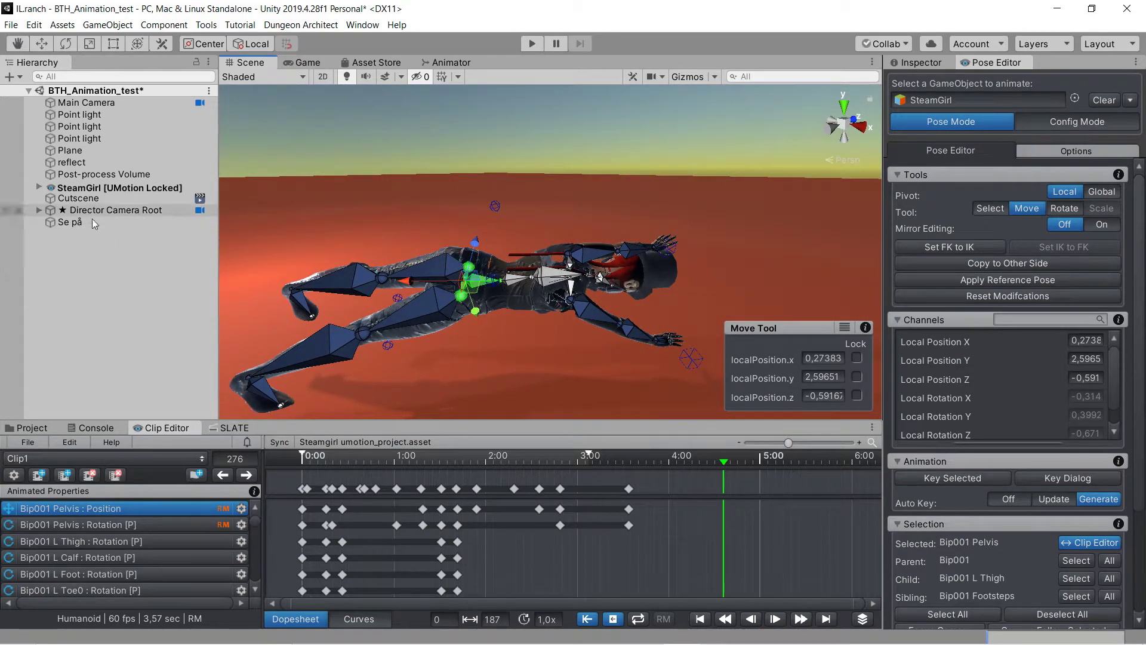
left_click_drag(404, 282, 42, 292)
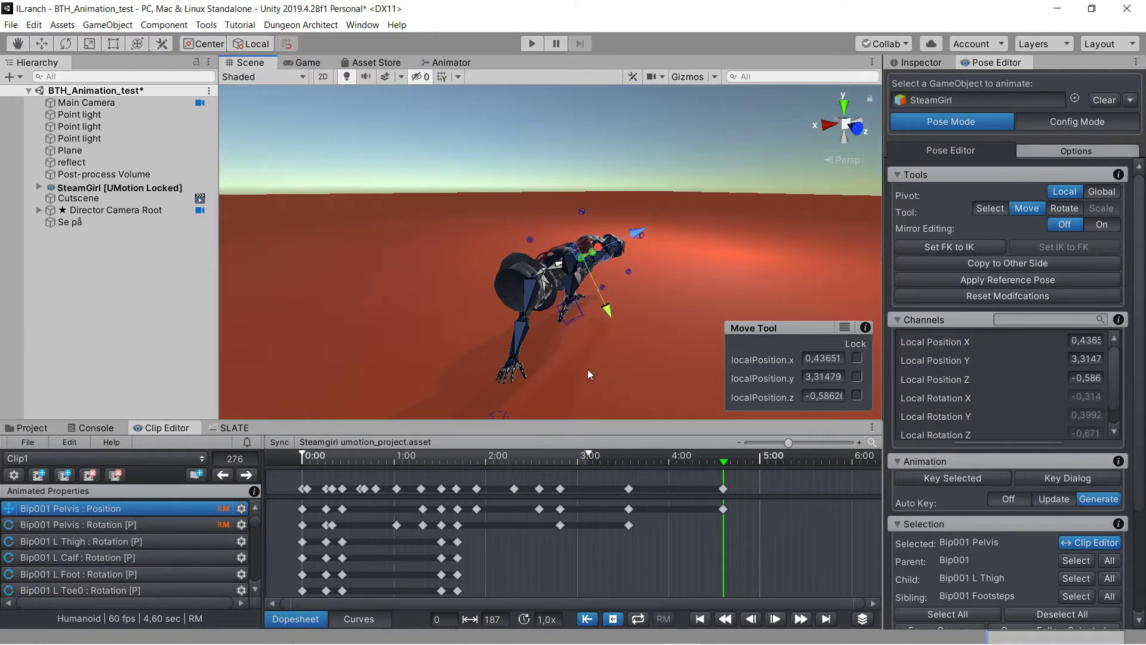
left_click_drag(609, 313, 628, 342)
At frame 276, rotate the pelvis to about 10.5, 85, 271
key("e")
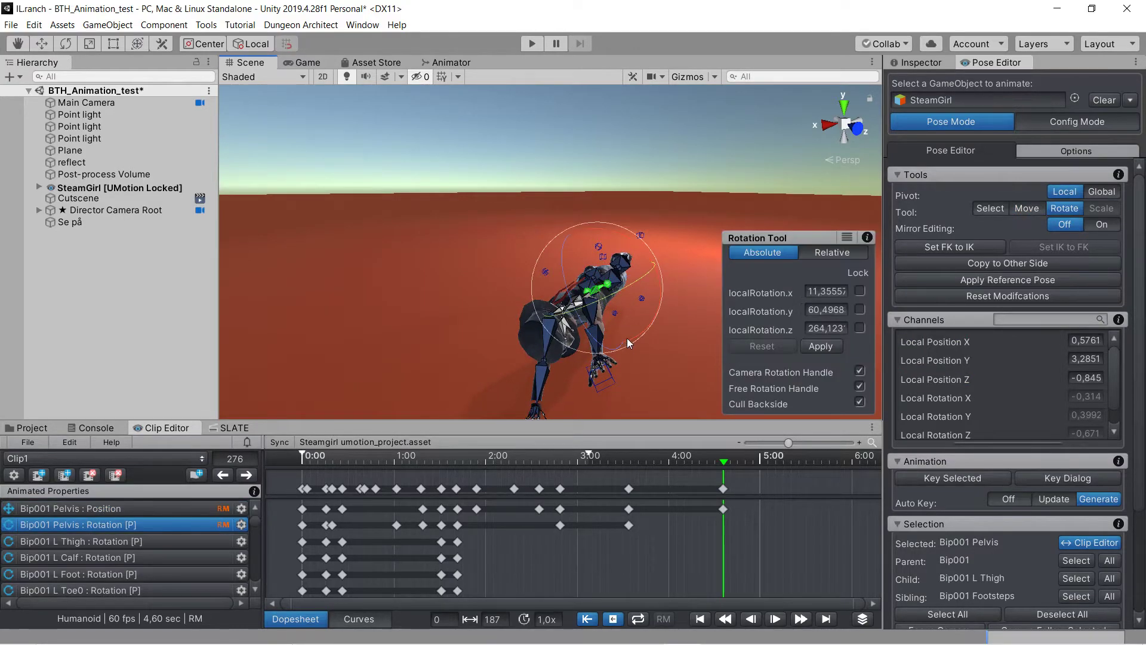
left_click_drag(646, 249, 659, 317)
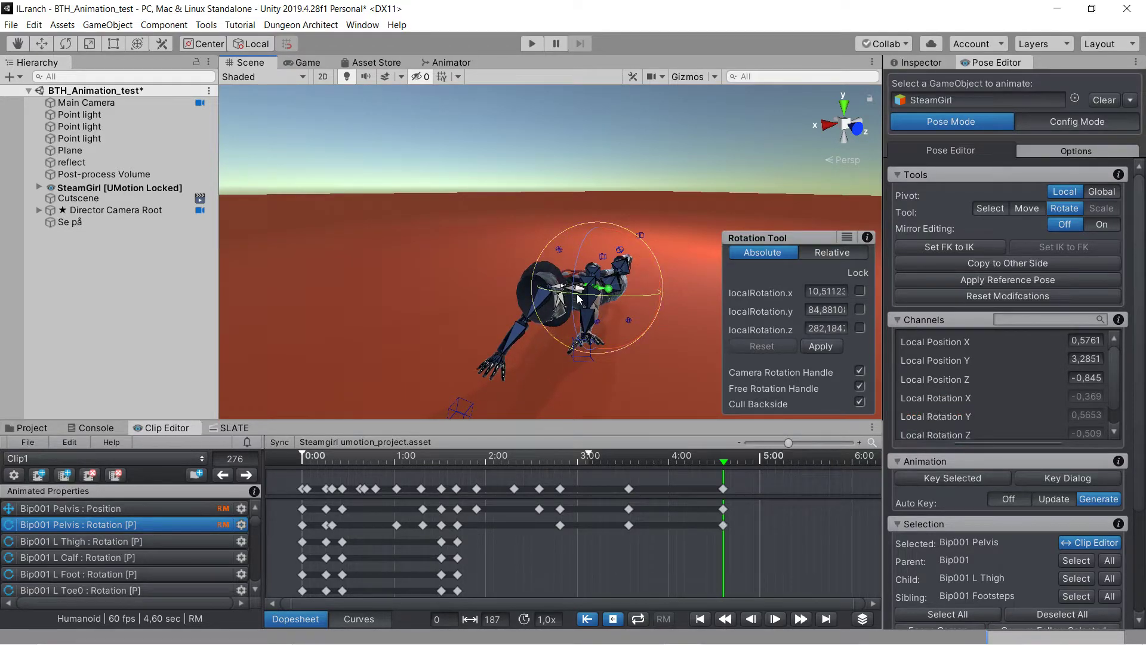
left_click_drag(582, 298, 603, 457)
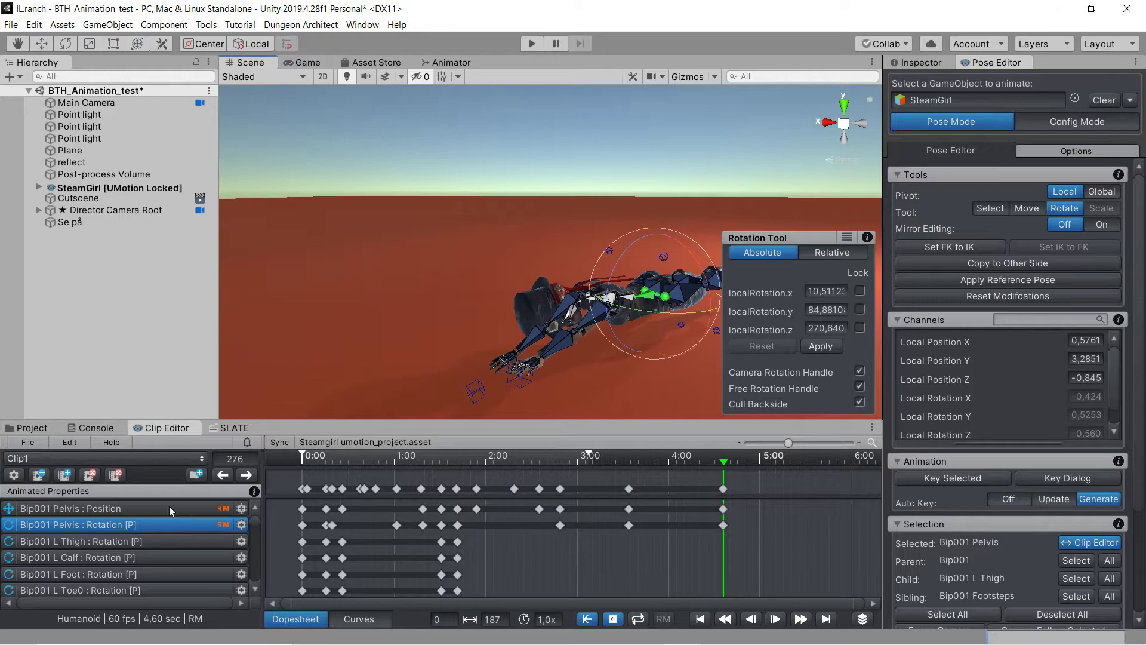
Export the current clip to Clip1.anim in the BTH Animasjoner folder and dismiss the export log
left_click(28, 442)
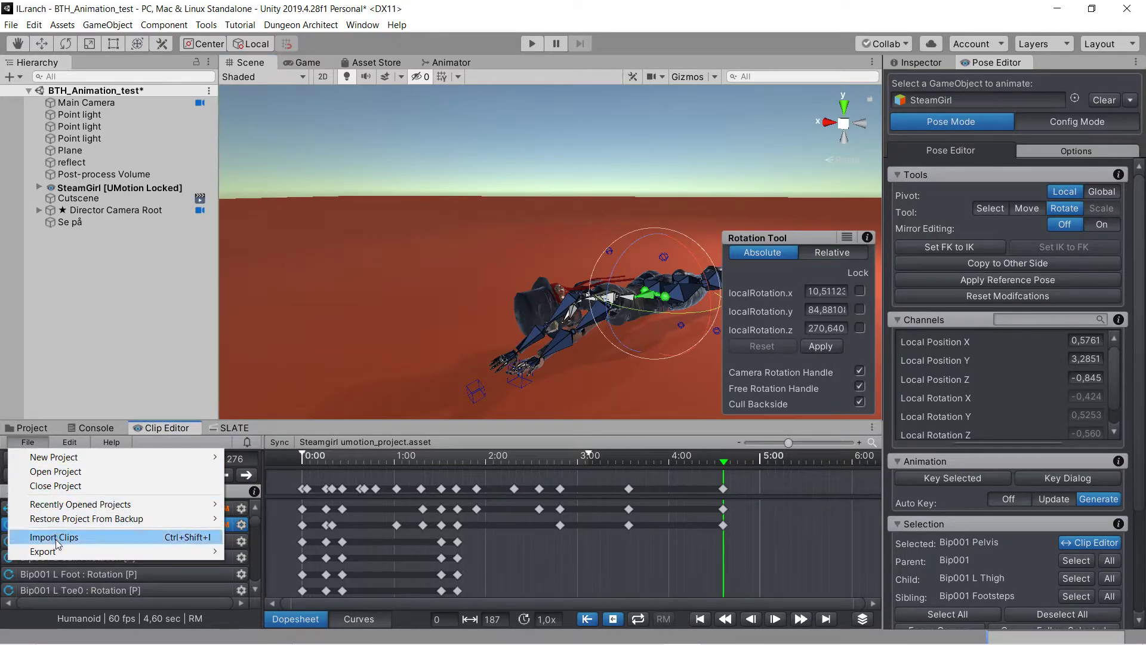
mouse_move(56, 554)
left_click(262, 550)
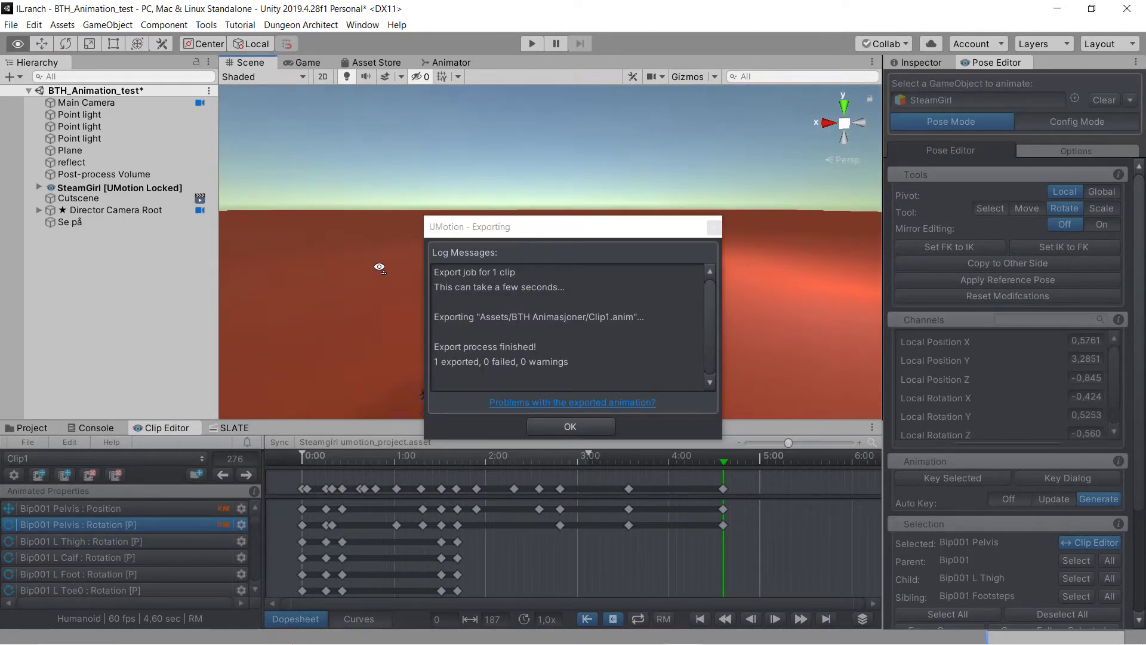
left_click(708, 229)
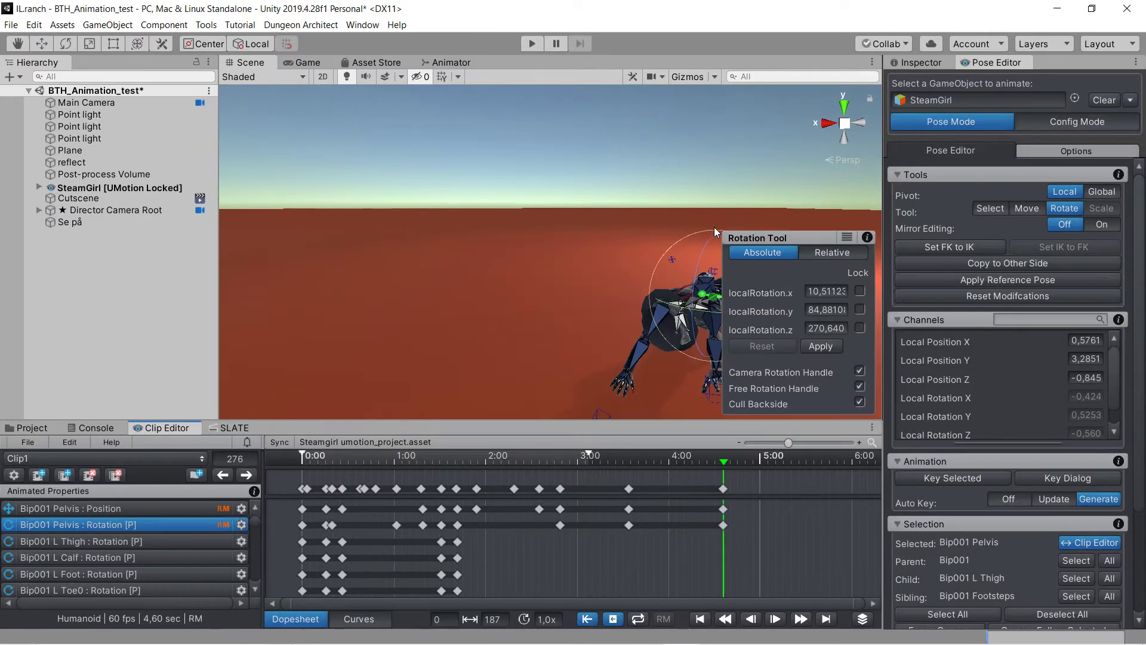
Release SteamGirl from pose editing and return the clip's time marker to frame 0
left_click(100, 189)
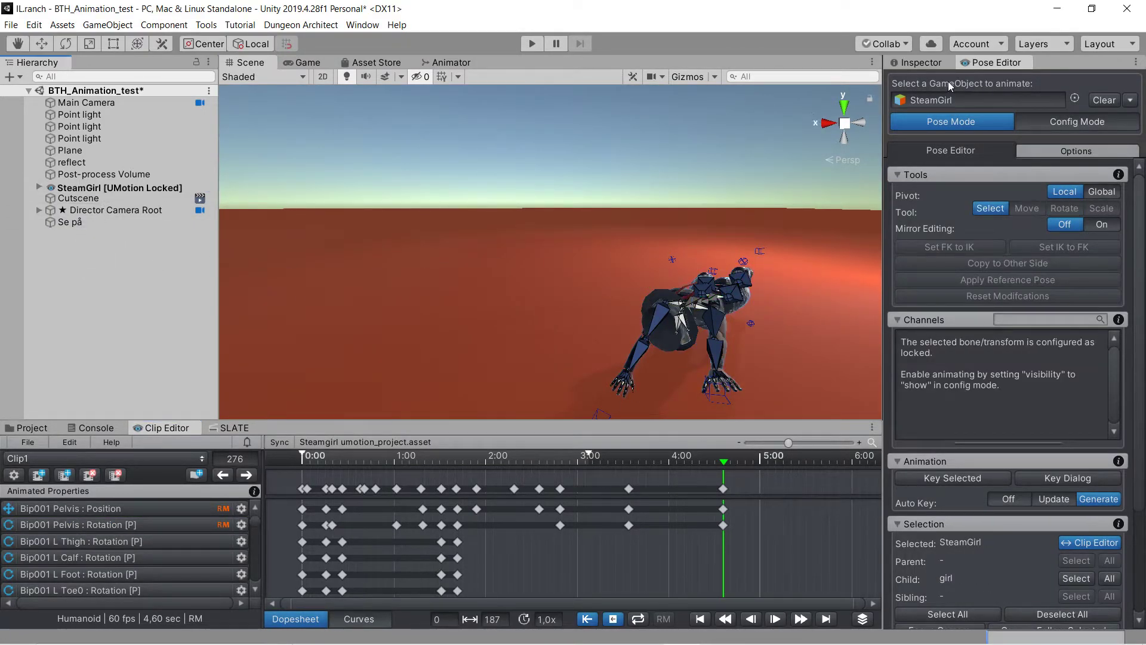
left_click(1104, 101)
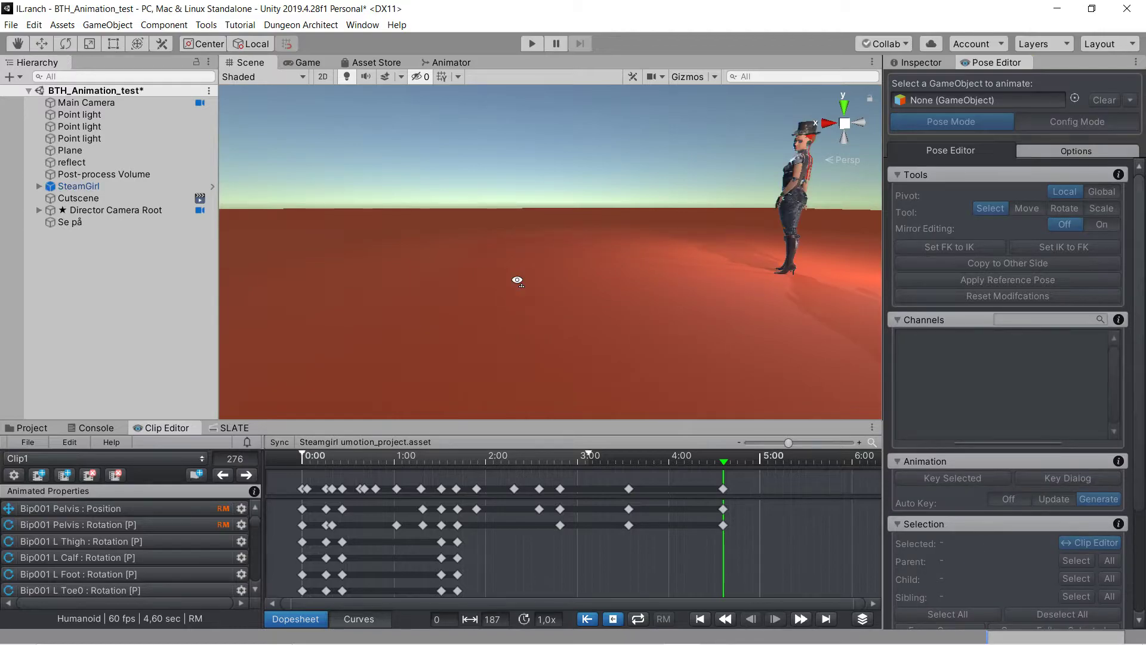
left_click_drag(724, 464, 548, 455)
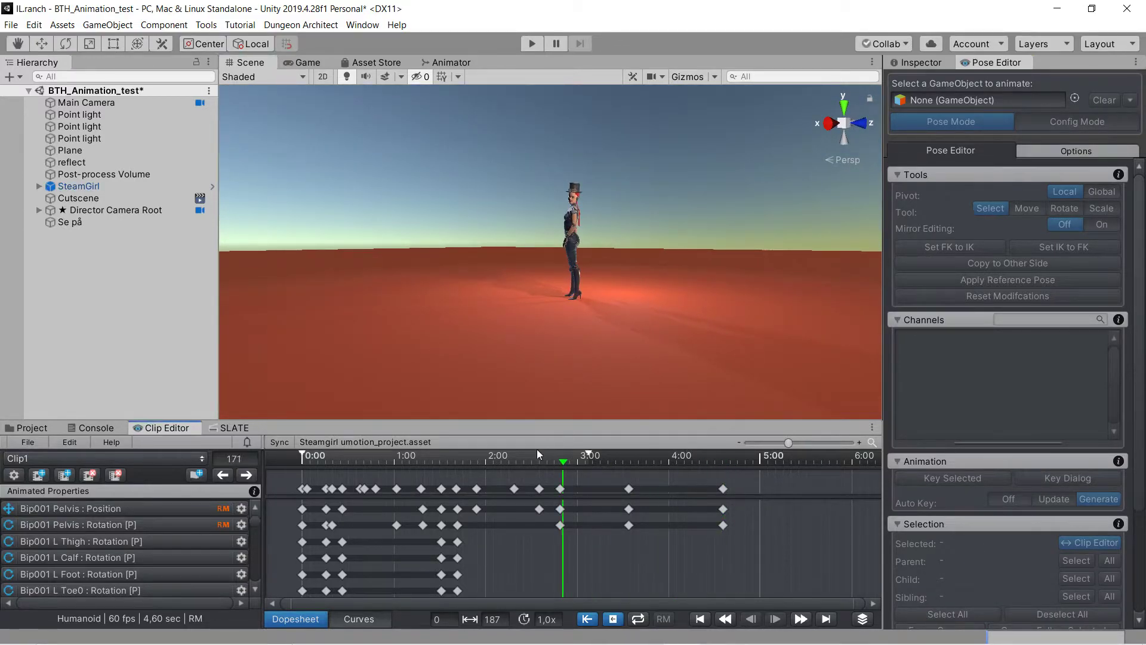
Check SteamGirl's Animator settings, run the scene to watch the exported animation, and stop playback
left_click(94, 186)
left_click(932, 66)
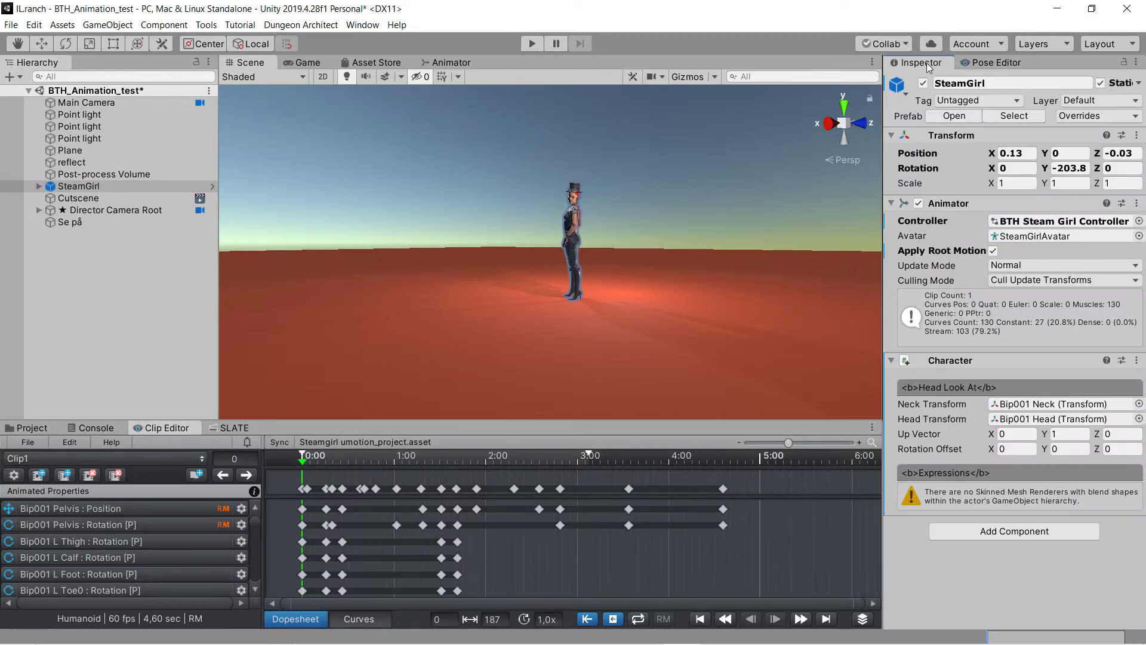
left_click_drag(652, 259, 683, 184, "alt")
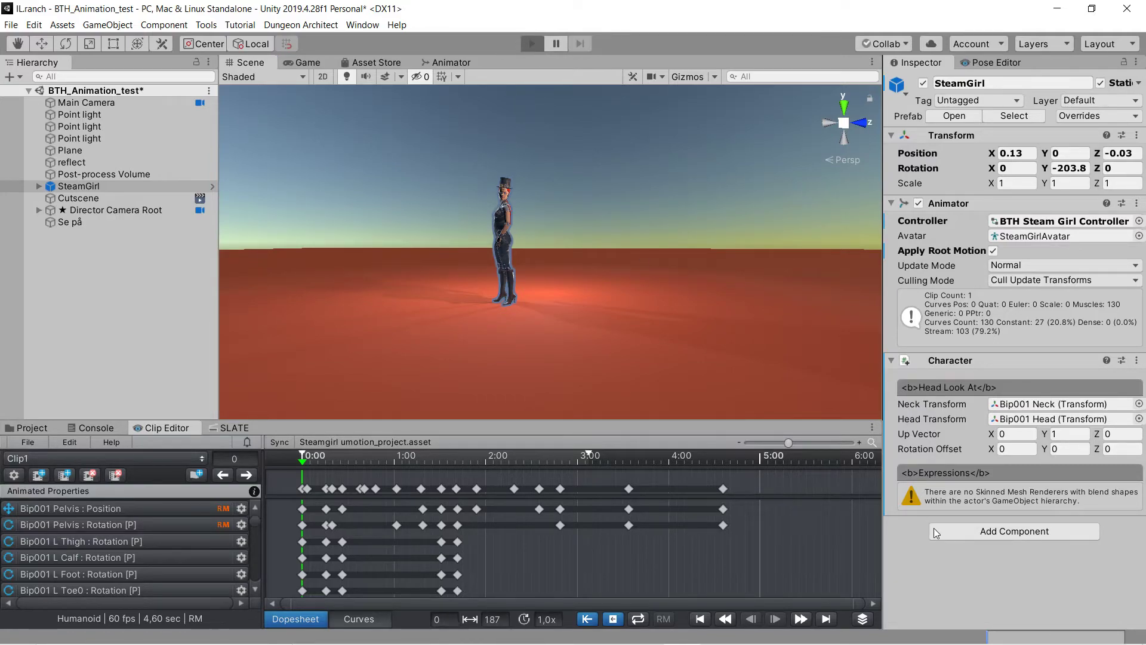
key("ctrl+p")
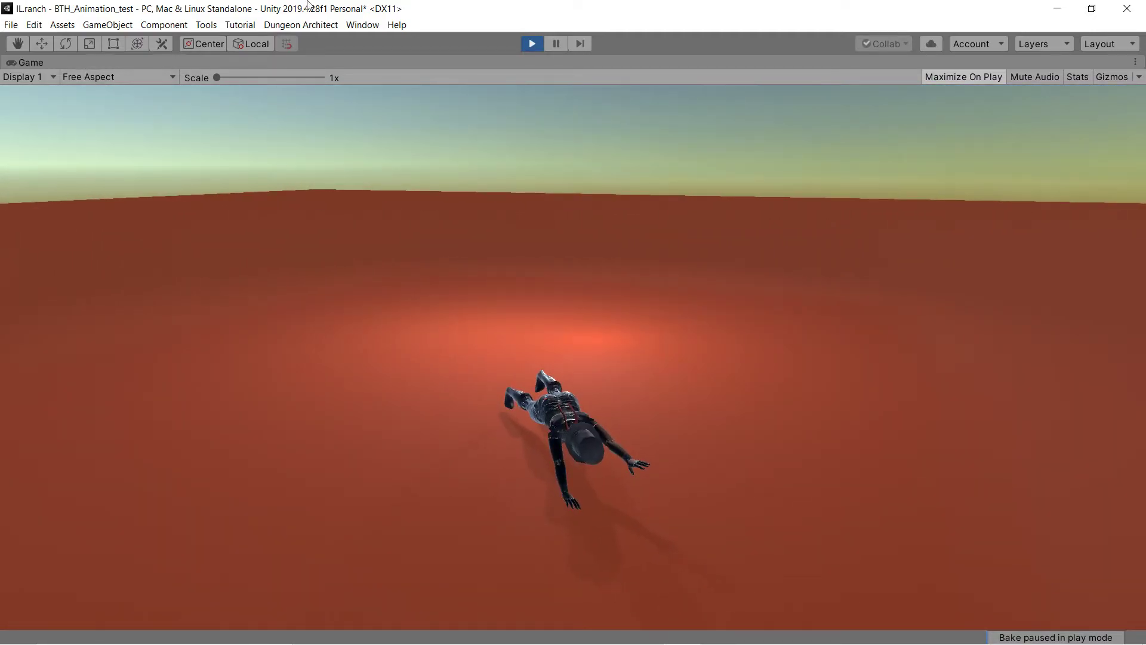
left_click(532, 43)
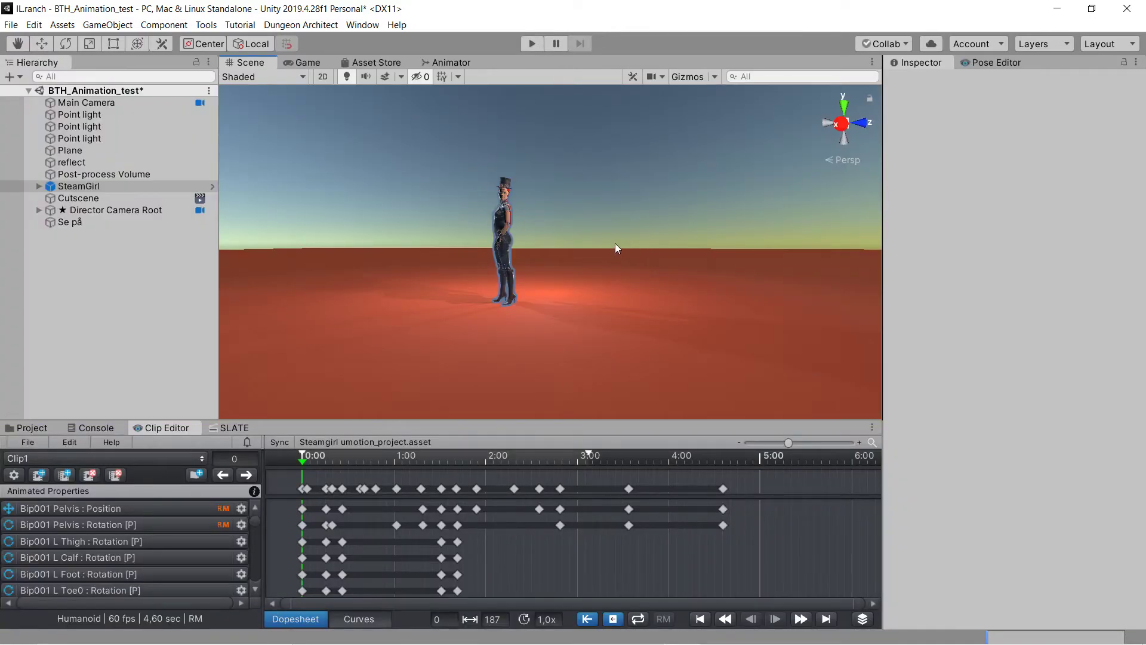
Locate the animator controller assigned to SteamGirl among the BTH Animasjoner assets
left_click(44, 432)
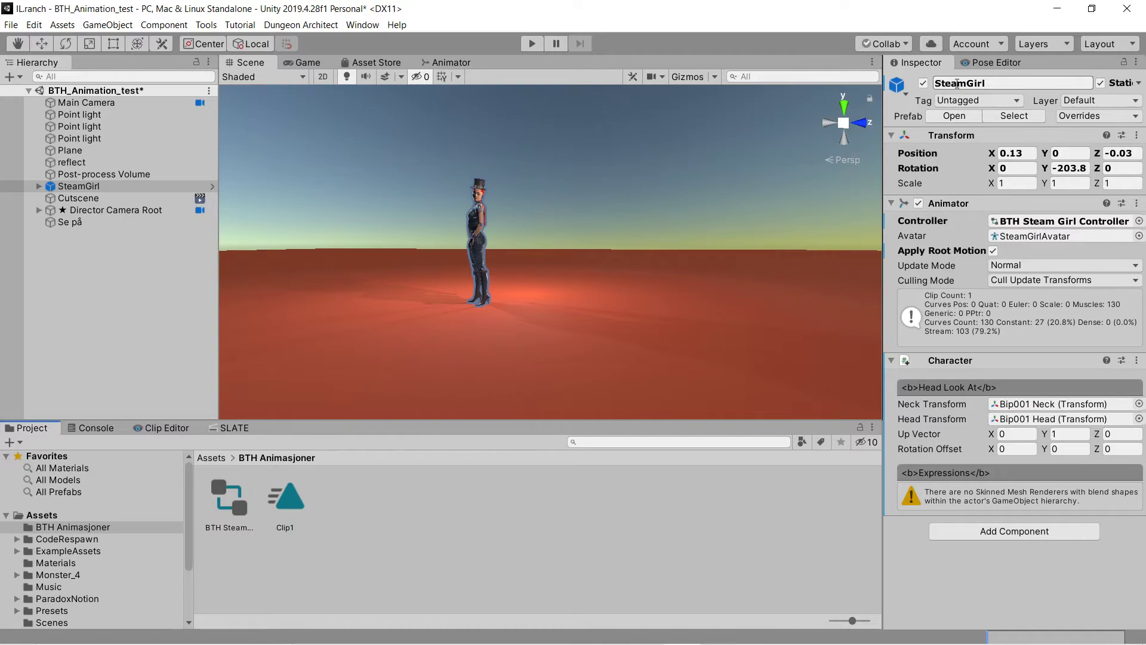
left_click(123, 186)
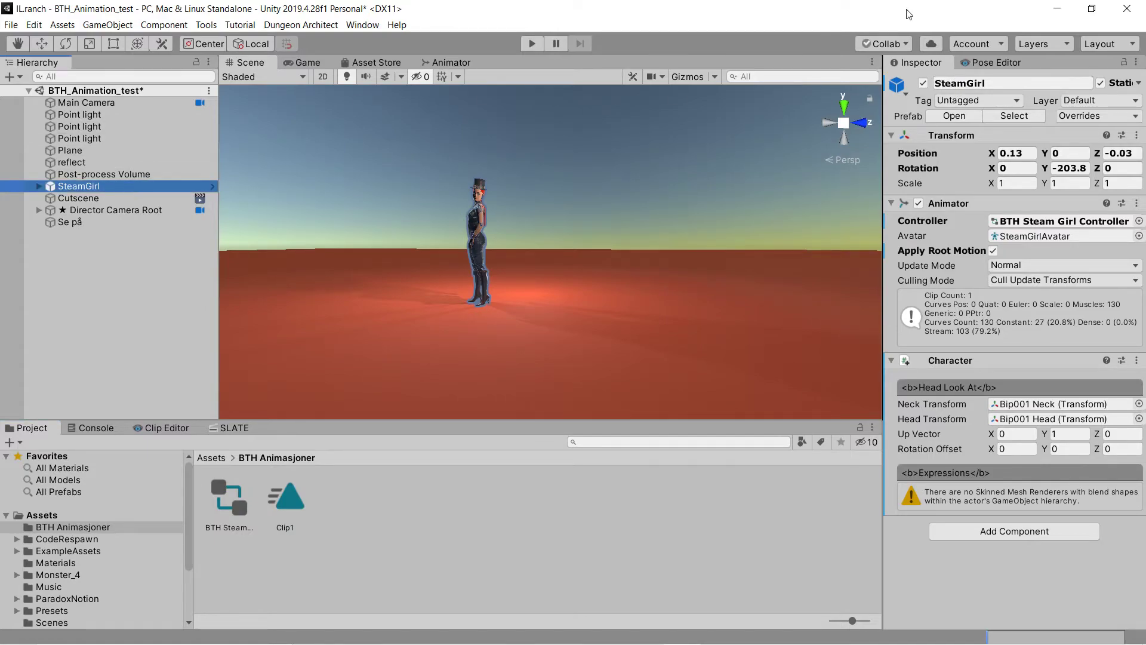
left_click(1033, 222)
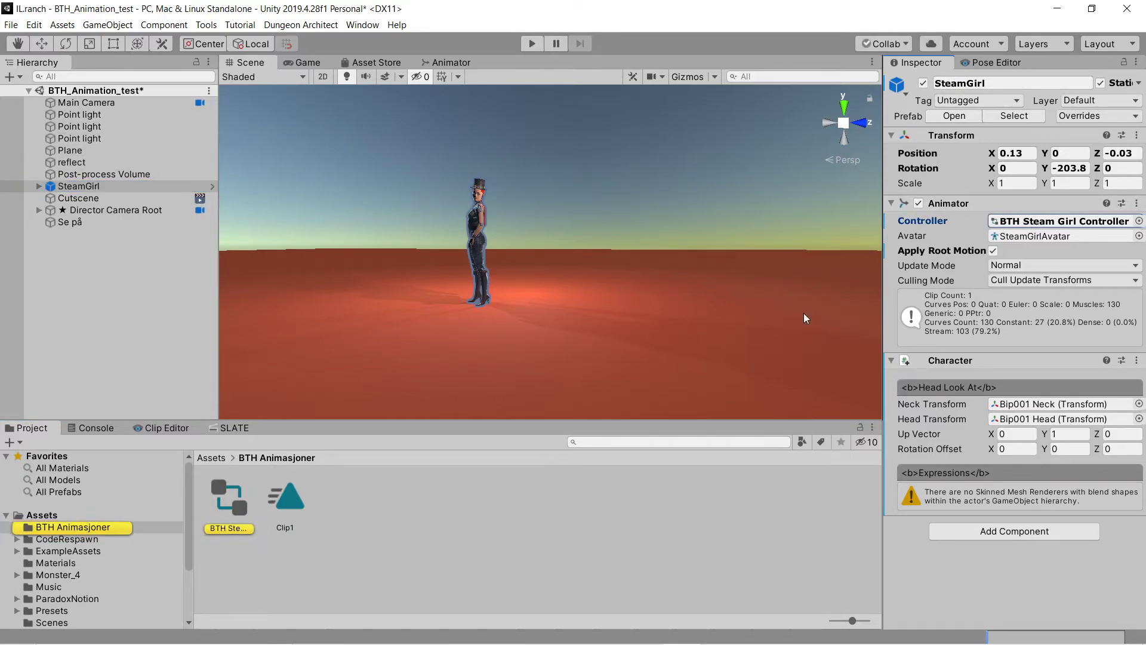
Turn on Loop Time for the Clip1 animation asset and briefly preview its motion
left_click(293, 502)
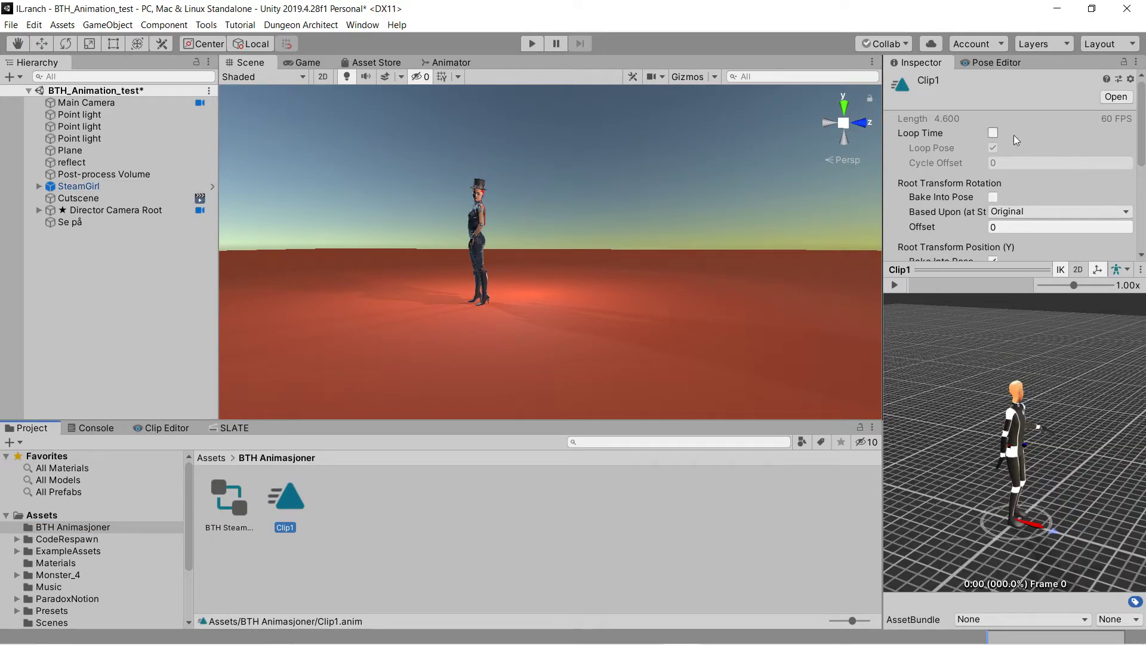
left_click(993, 133)
right_click_drag(621, 239, 633, 236)
left_click(904, 288)
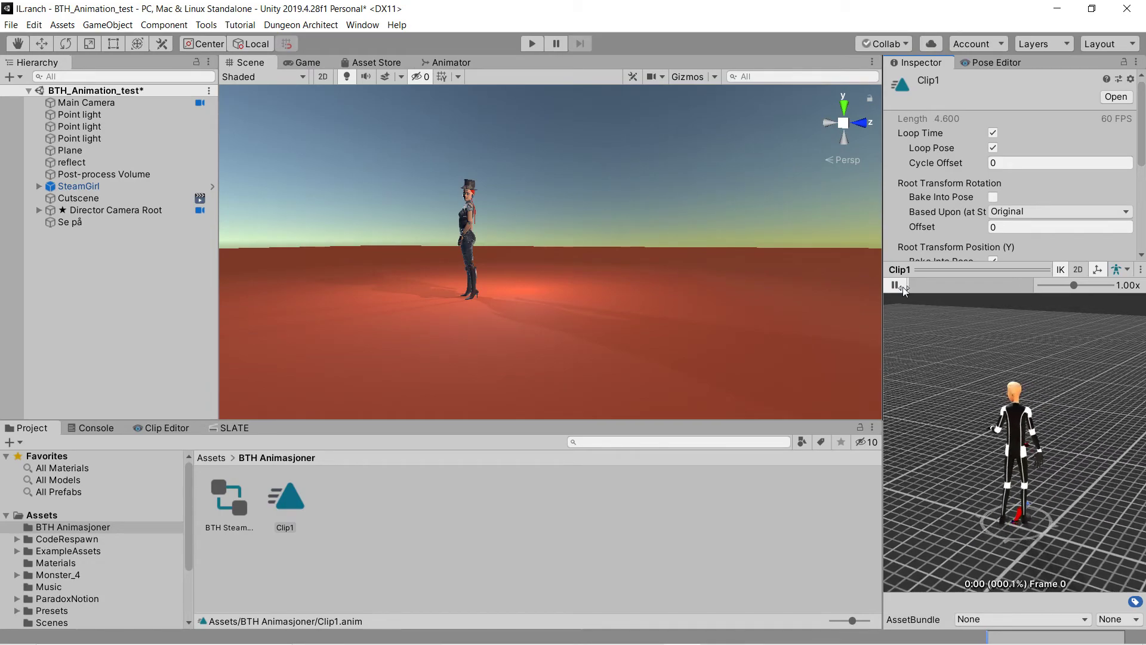
left_click(896, 285)
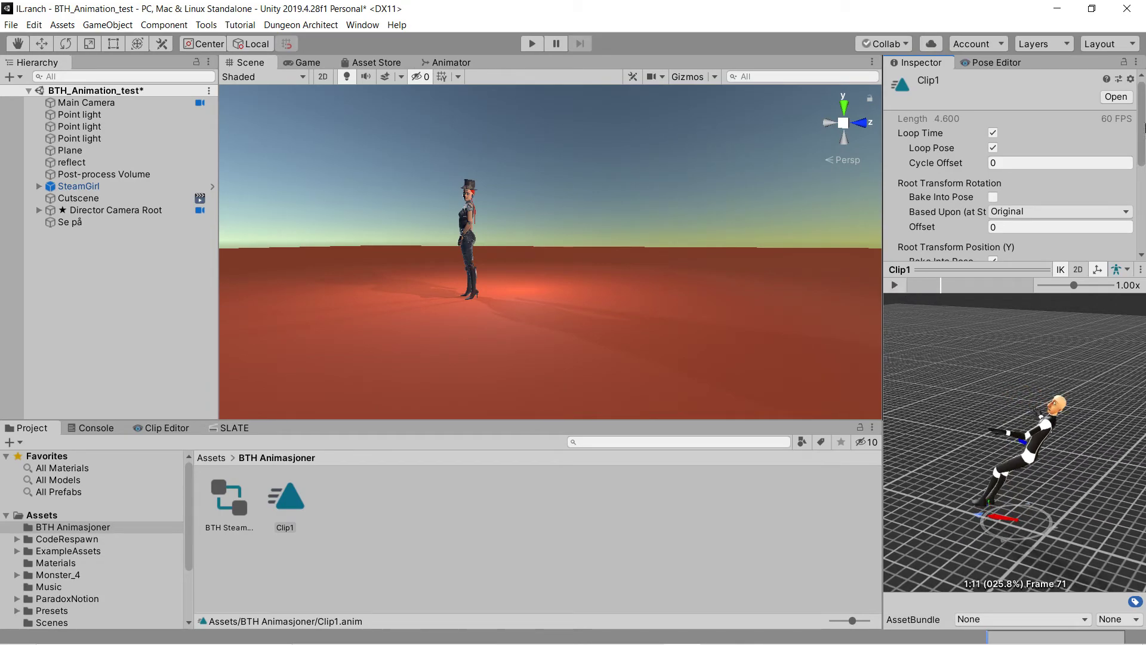
Turn off Loop Pose for the Clip1 animation asset and preview its motion
left_click(993, 147)
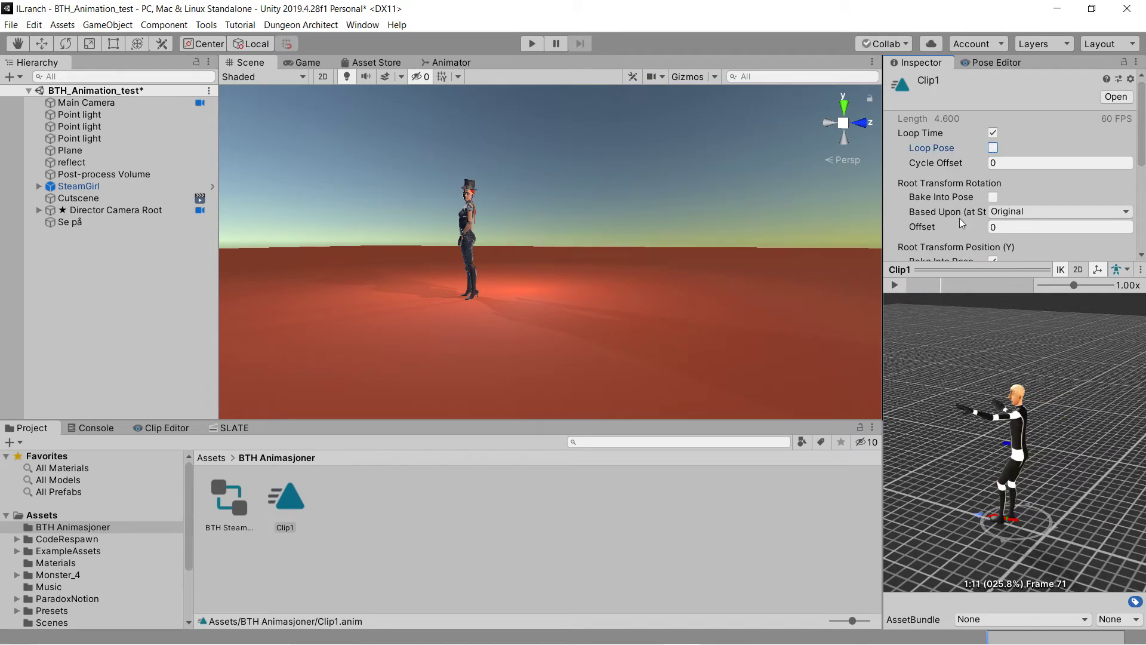
left_click(897, 284)
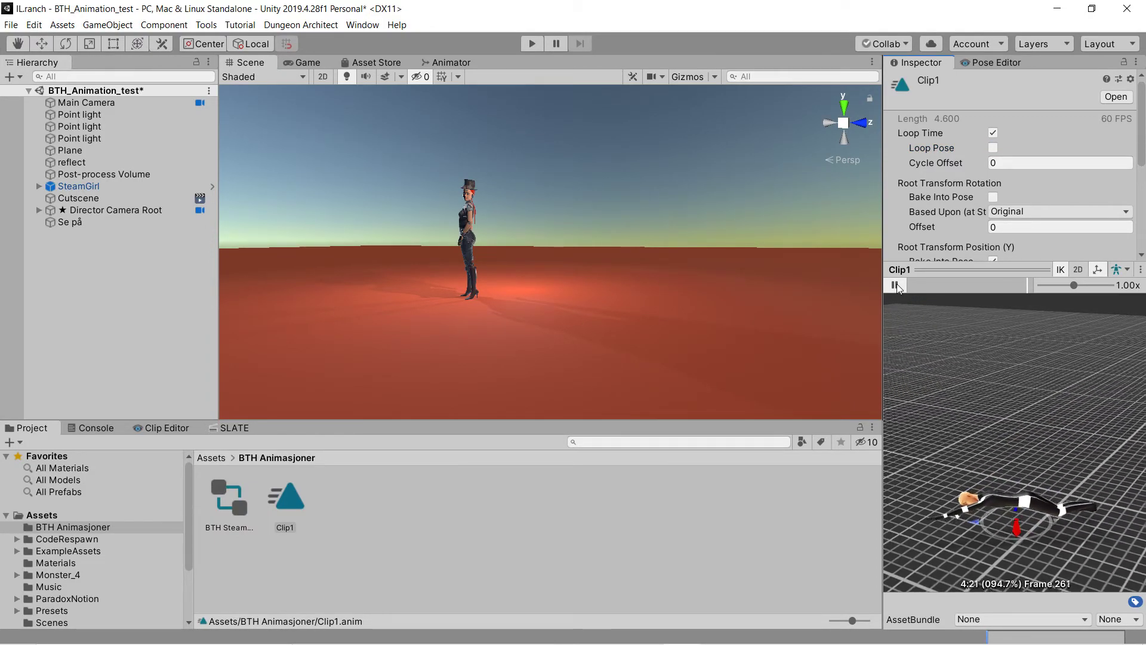
left_click(897, 284)
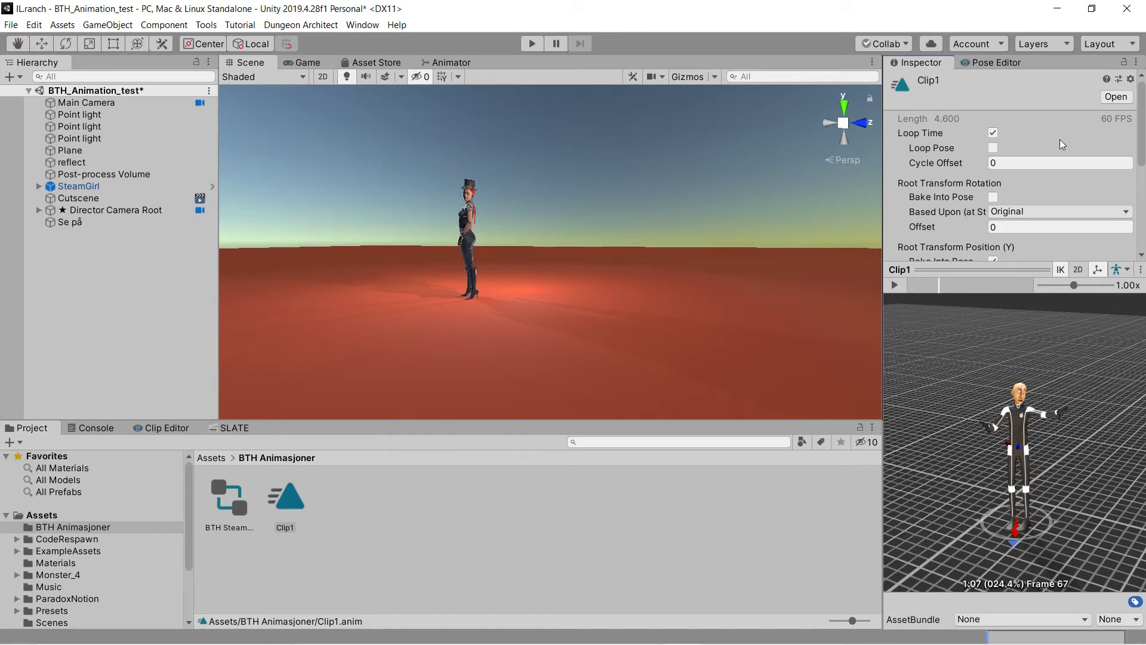
Bake Clip1's root transform rotation into the pose and preview the motion
scroll(1060, 142, "down", 3)
scroll(1060, 142, "up", 3)
left_click(897, 282)
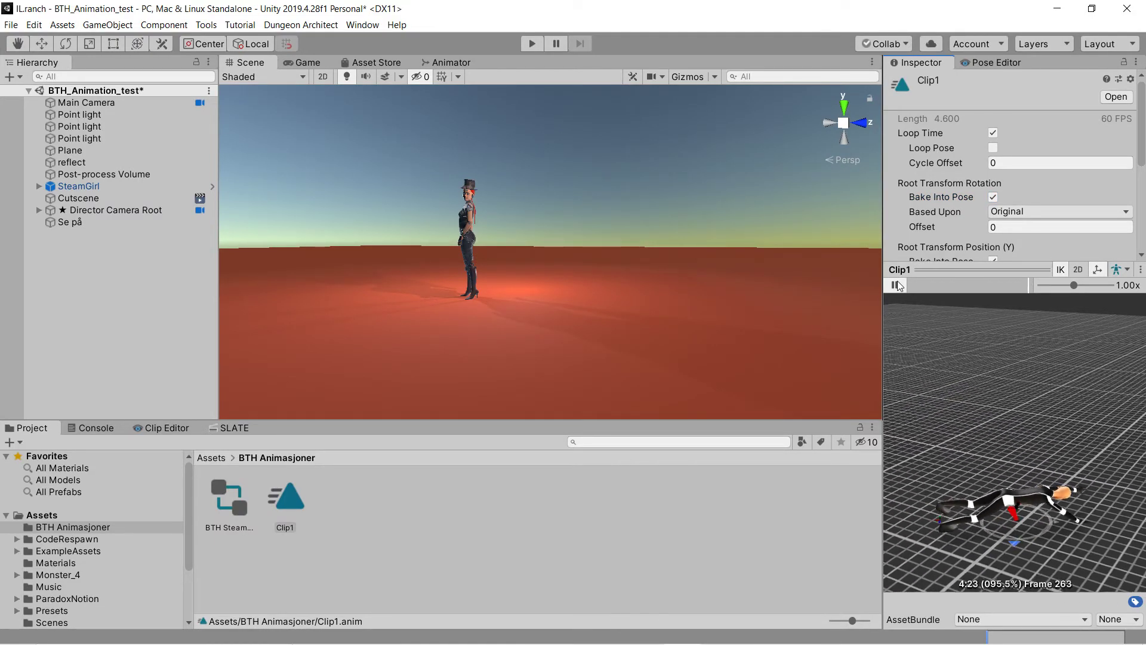
left_click(898, 282)
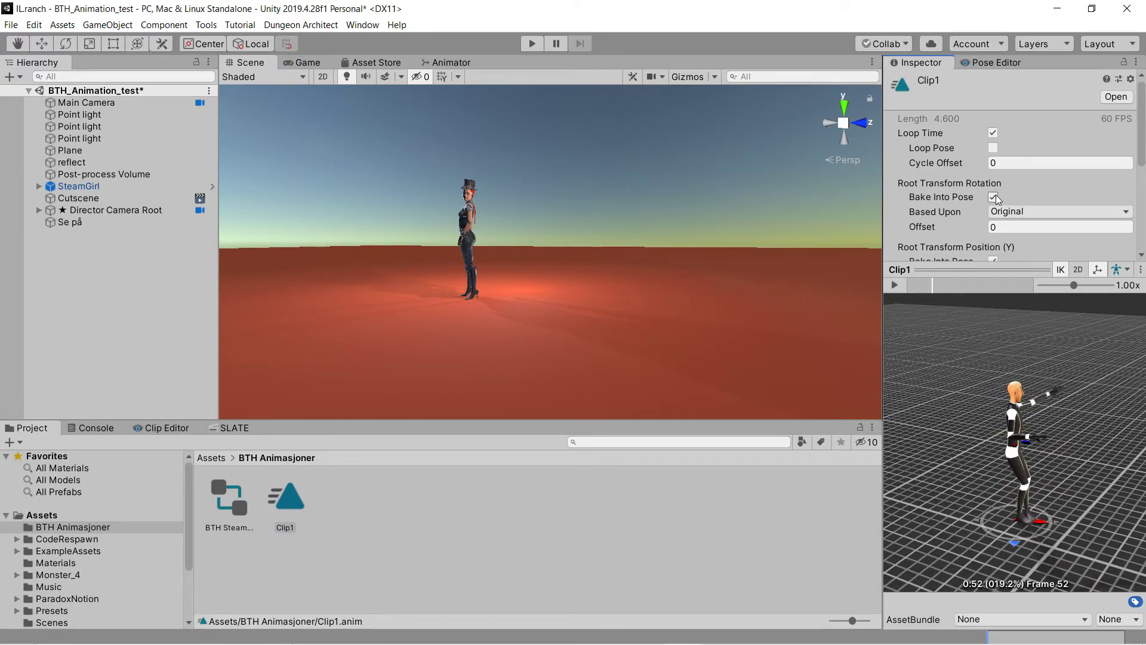
Turn off Bake Into Pose for Clip1's root rotation and Y position, preview the clip, and test it in the running scene
left_click_drag(1142, 148, 1019, 189)
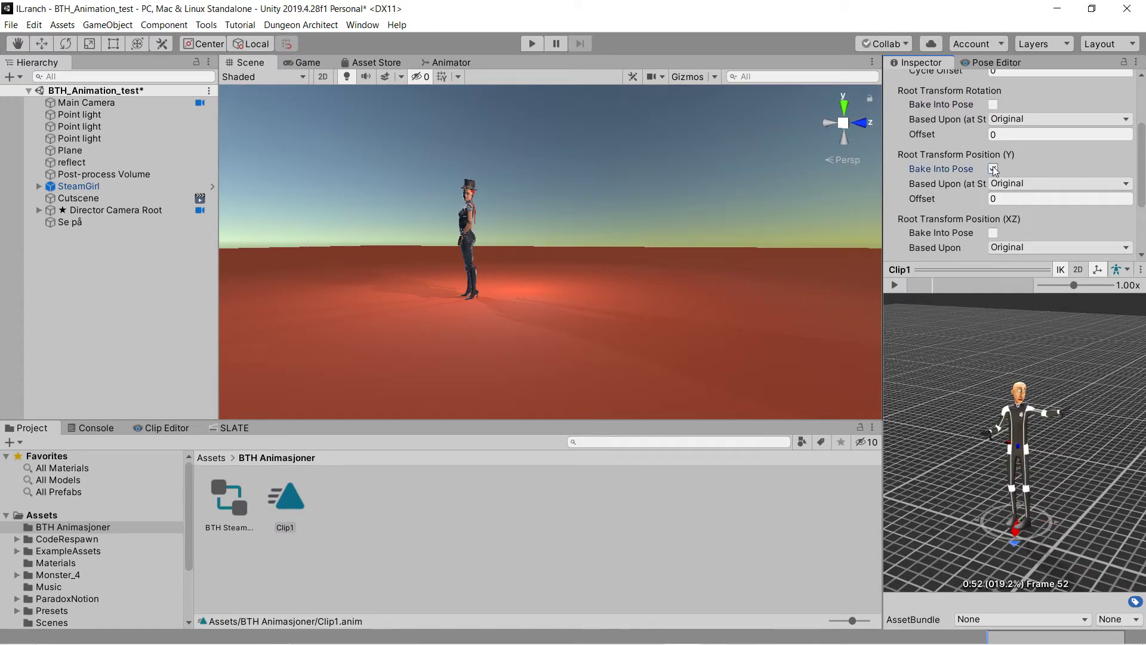
left_click(993, 169)
left_click(895, 285)
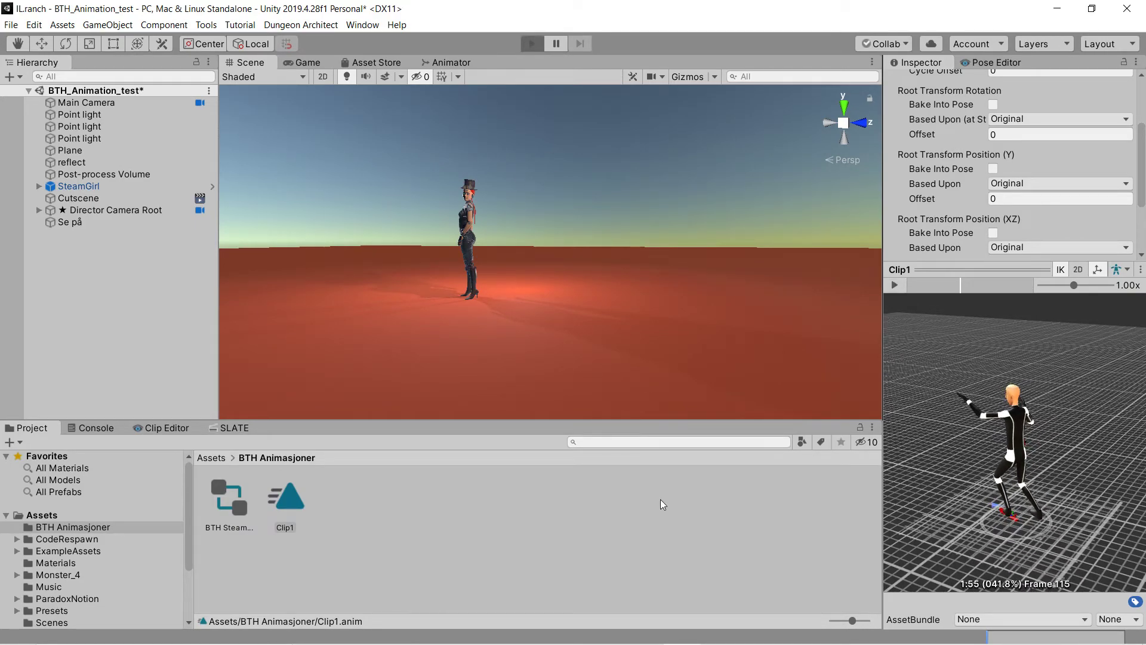
key("ctrl+p")
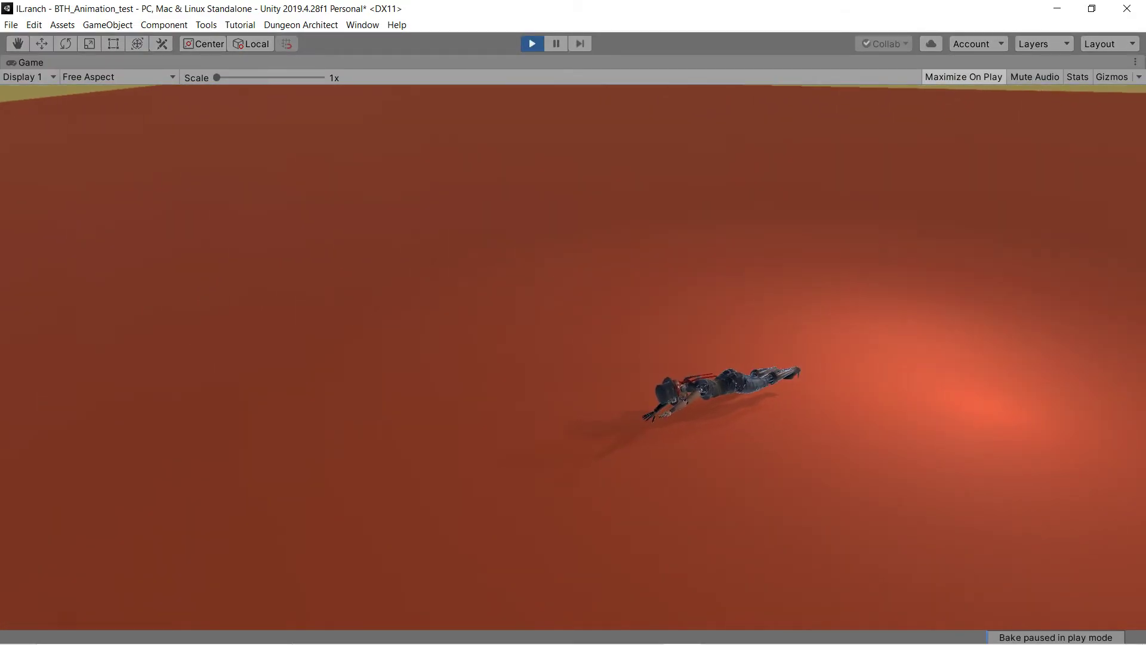
left_click(532, 44)
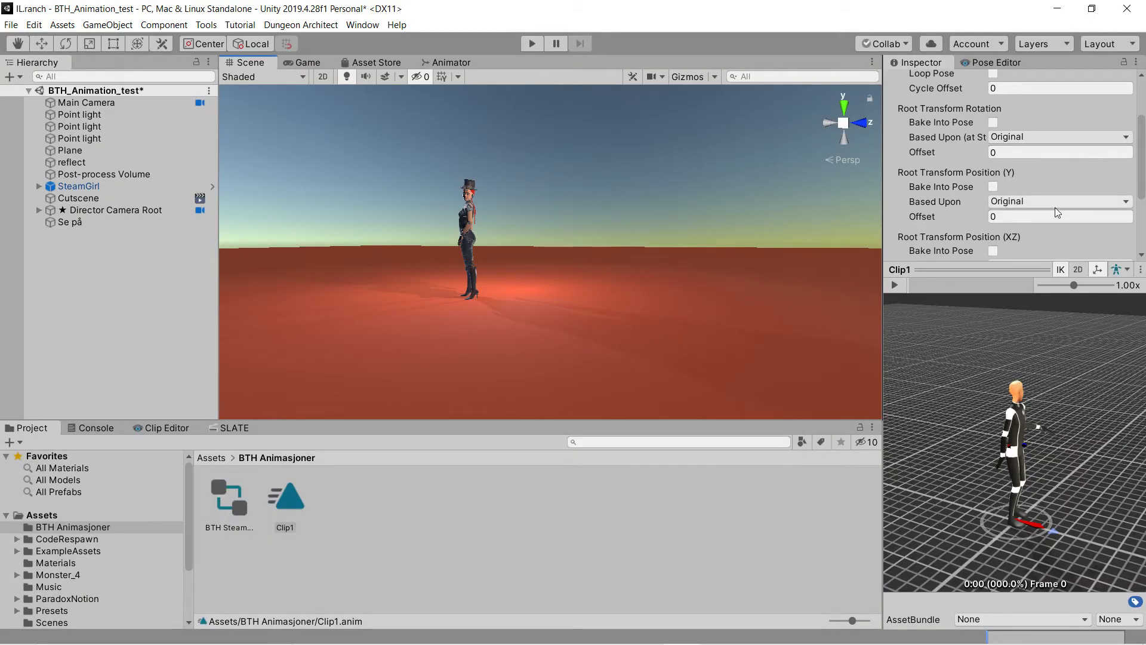
Bake Clip1's root Y position into the pose again, run the scene to watch the loop, and stop playback
left_click(993, 186)
left_click_drag(1142, 154, 582, 73)
left_click(537, 46)
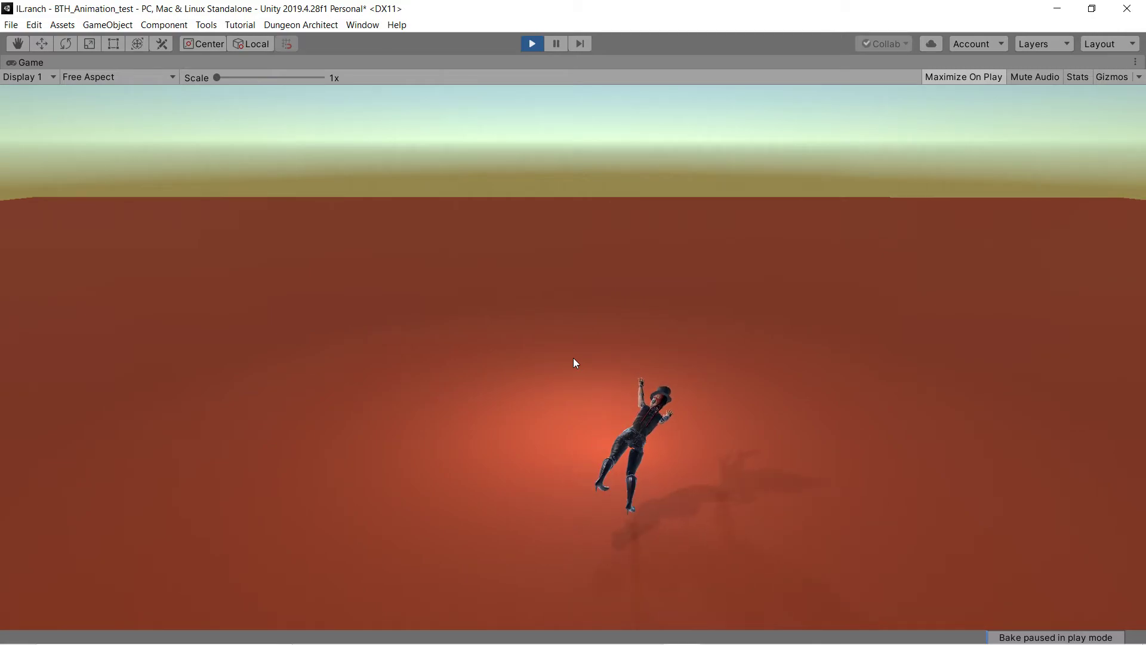
left_click(532, 44)
Try Clip1 with Loop Pose enabled in the running scene, stop playback, and turn Loop Pose back off
left_click_drag(335, 255, 352, 254, "alt")
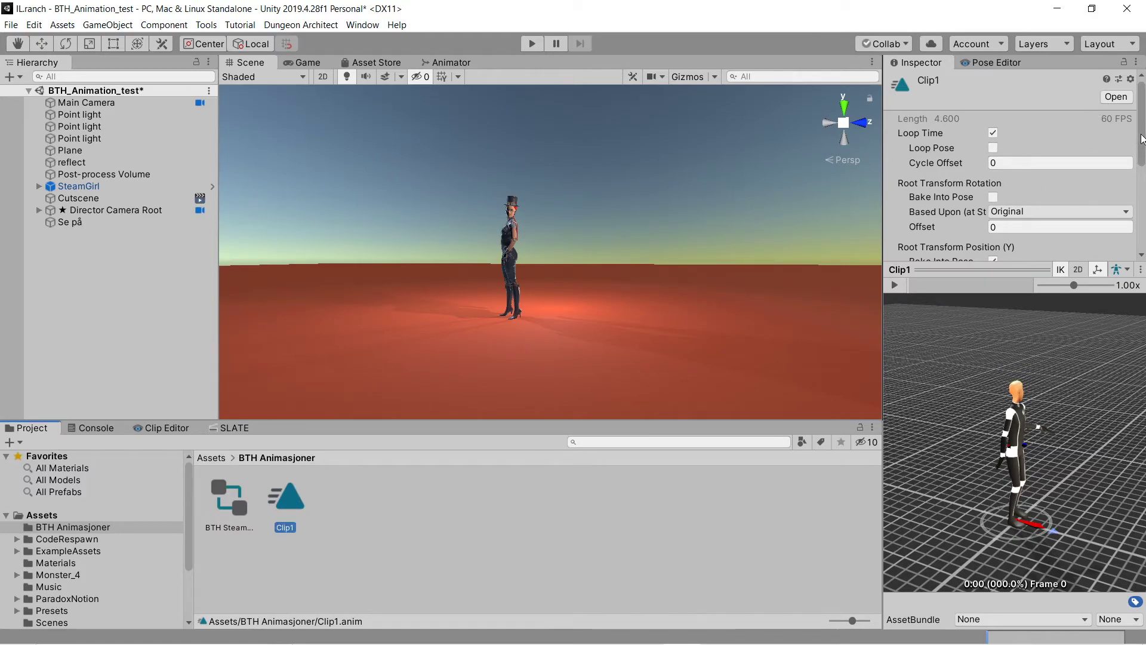
left_click(991, 147)
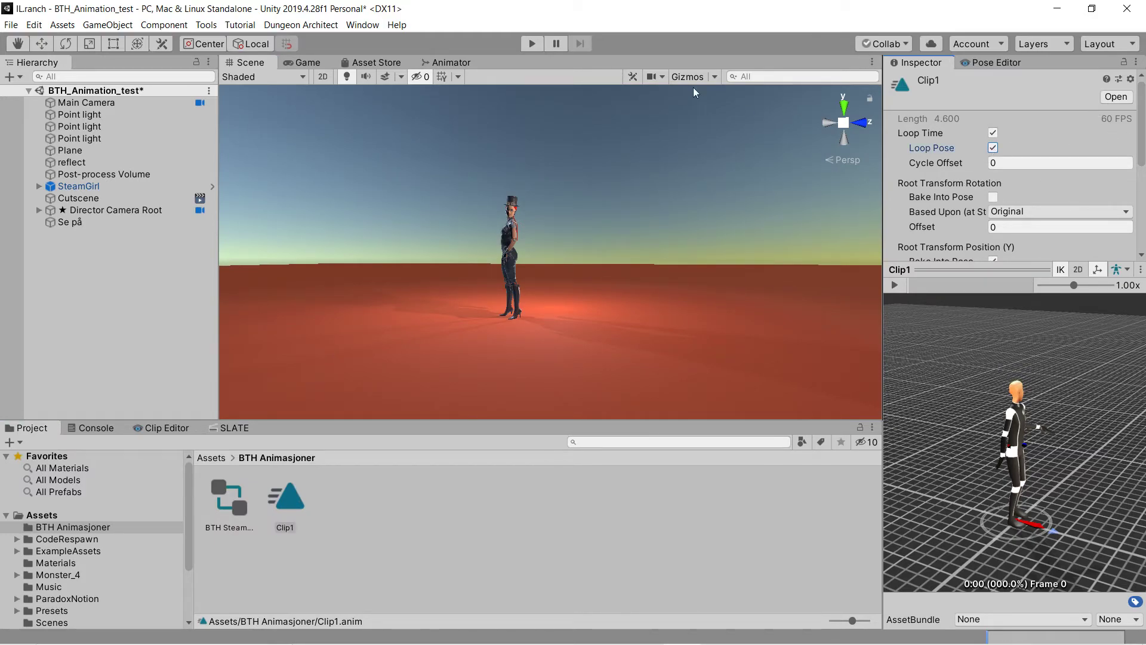
left_click(531, 40)
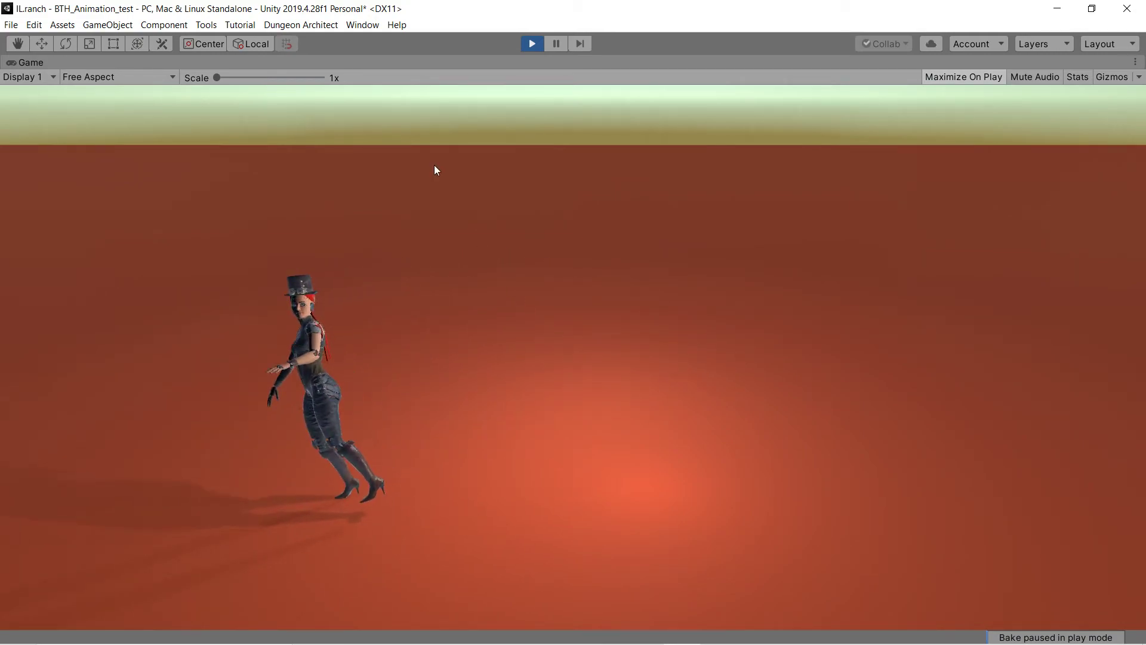
left_click(532, 44)
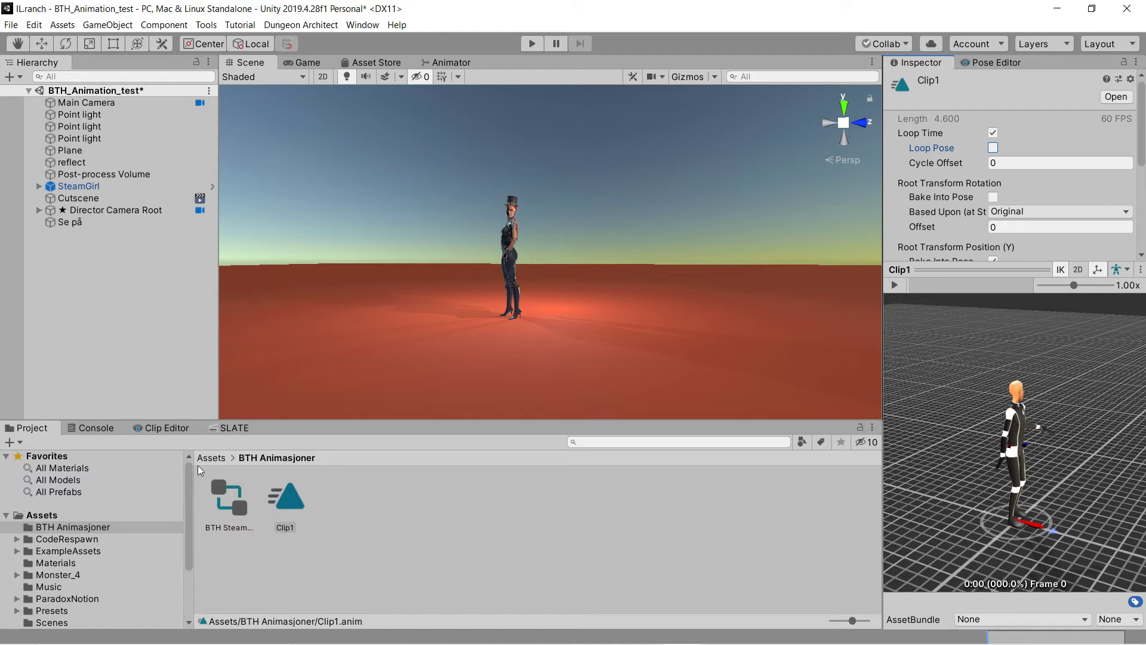
Load SteamGirl into UMotion's Pose Editor, open the Clip Editor, and move Clip1's time marker to frame 174
left_click(82, 186)
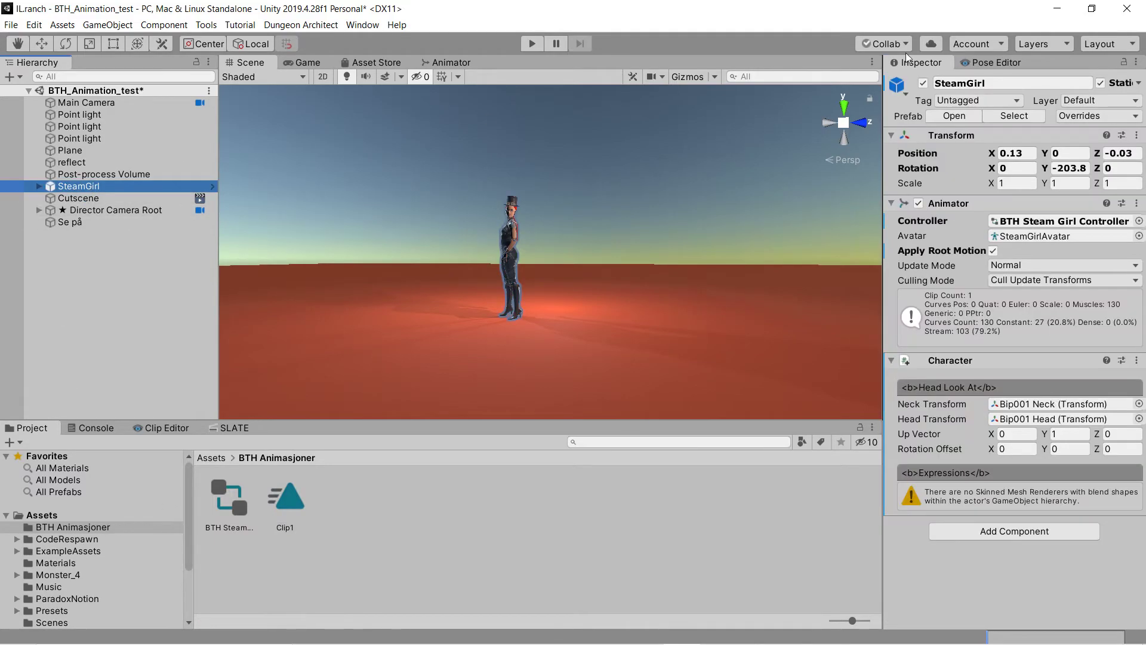
left_click(984, 65)
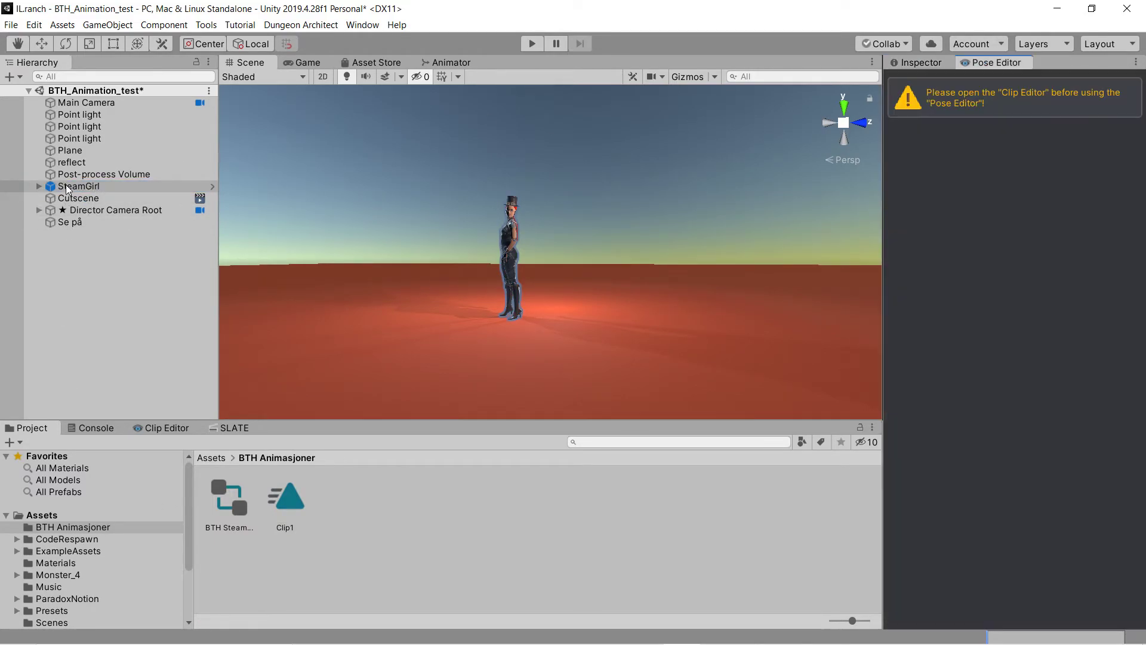
left_click_drag(643, 180, 1019, 98)
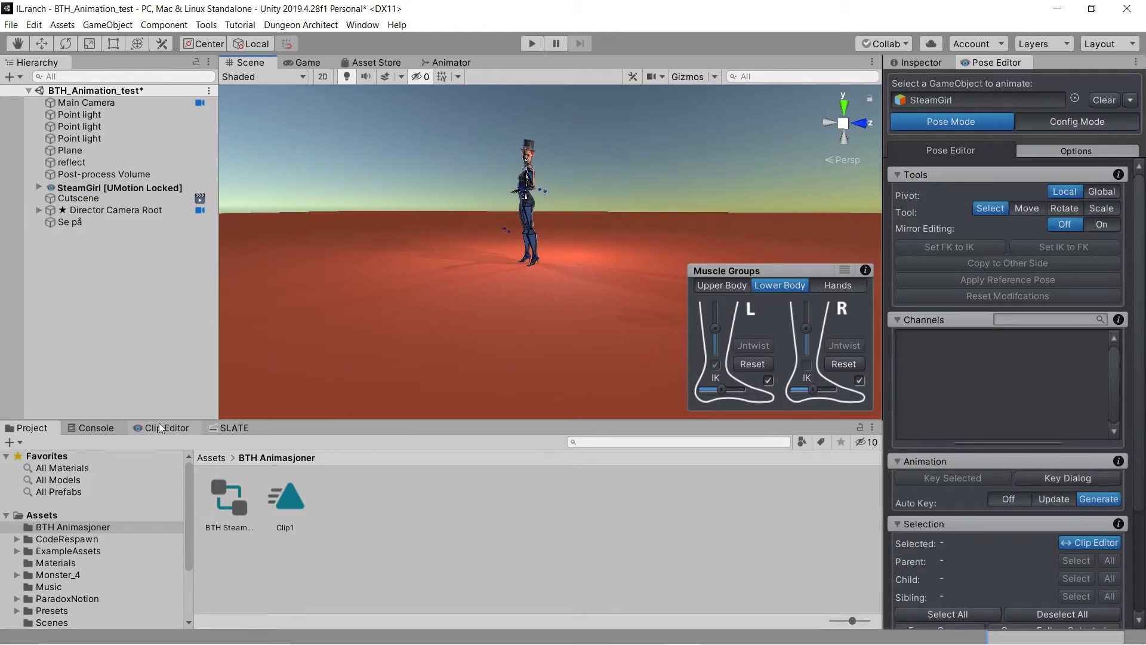
left_click(168, 429)
left_click_drag(373, 278, 431, 286, "alt")
left_click_drag(304, 466, 570, 466)
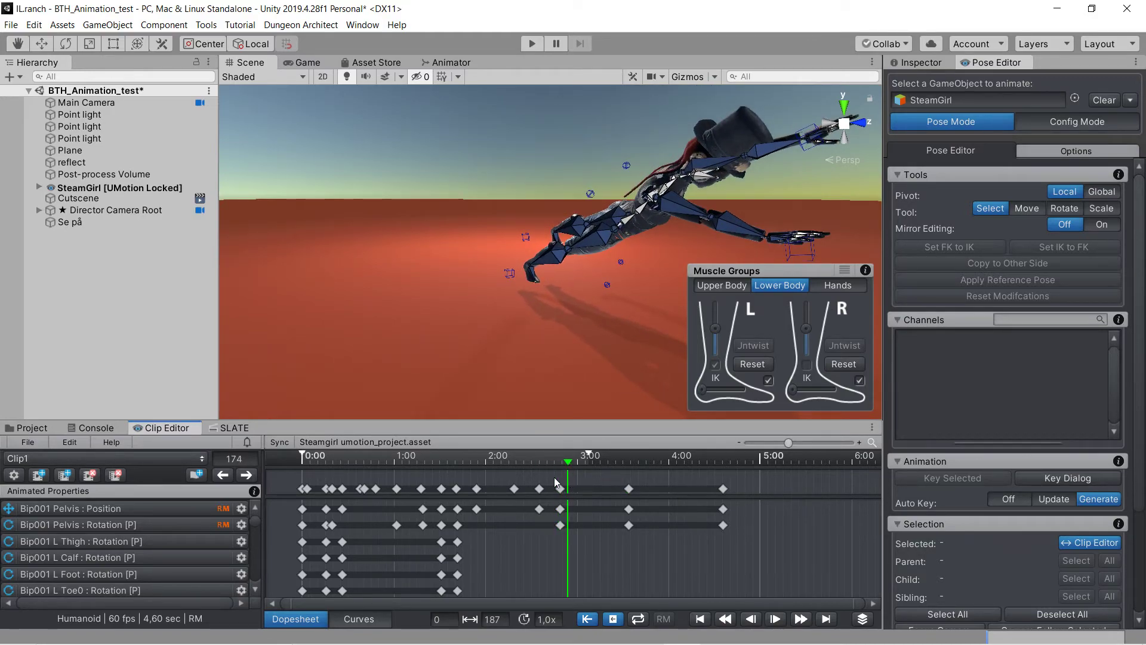
Compress Clip1's final falling keyframes so the clip lasts 3,20 seconds, and play back the faster fall
left_click_drag(551, 476, 604, 507)
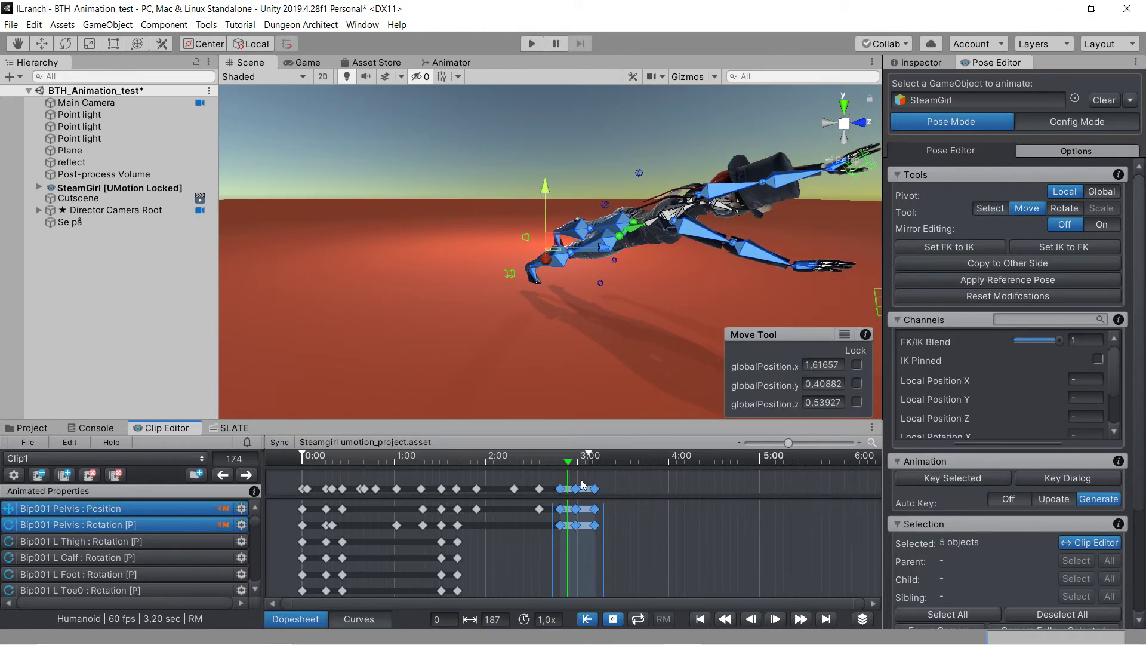
left_click_drag(570, 469, 464, 470)
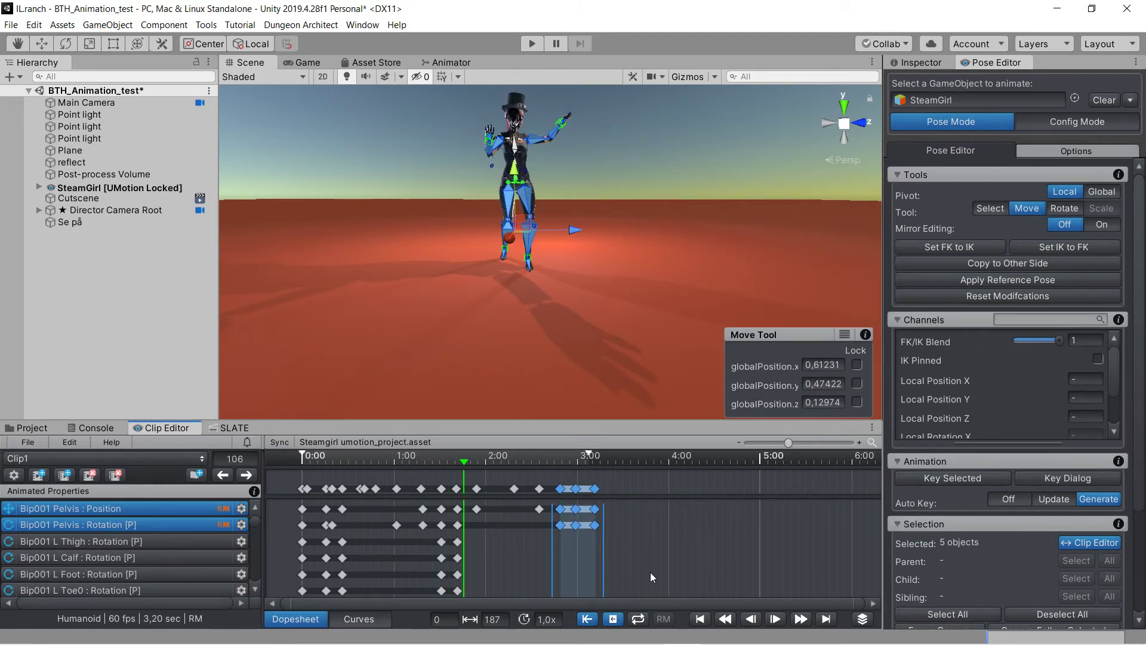
left_click(775, 619)
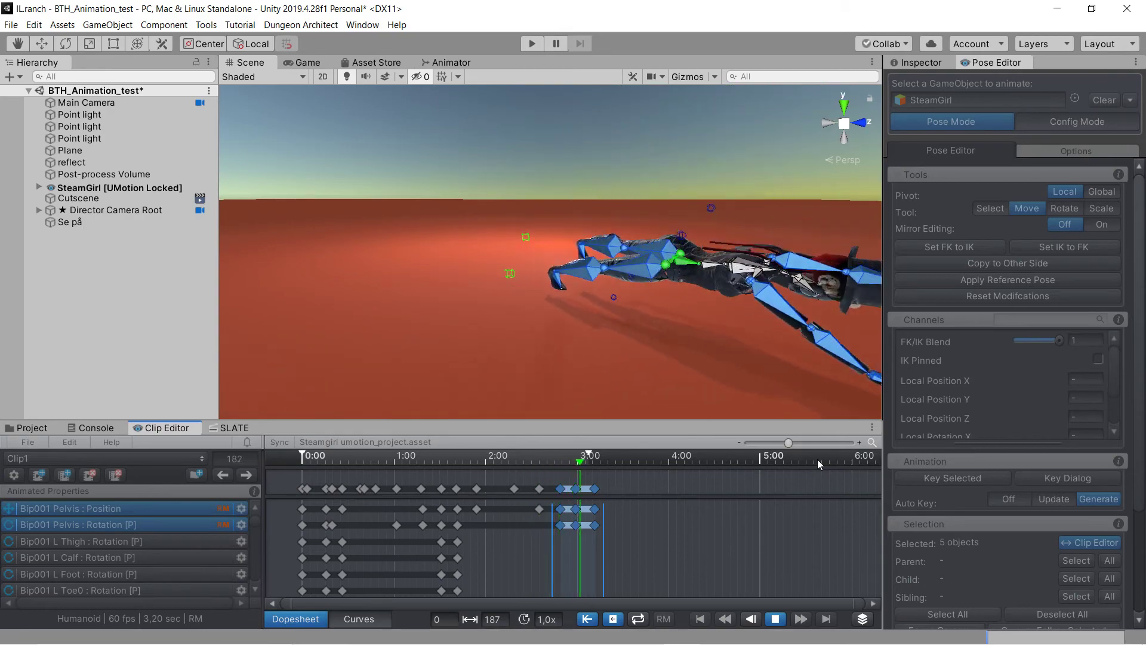
key("space")
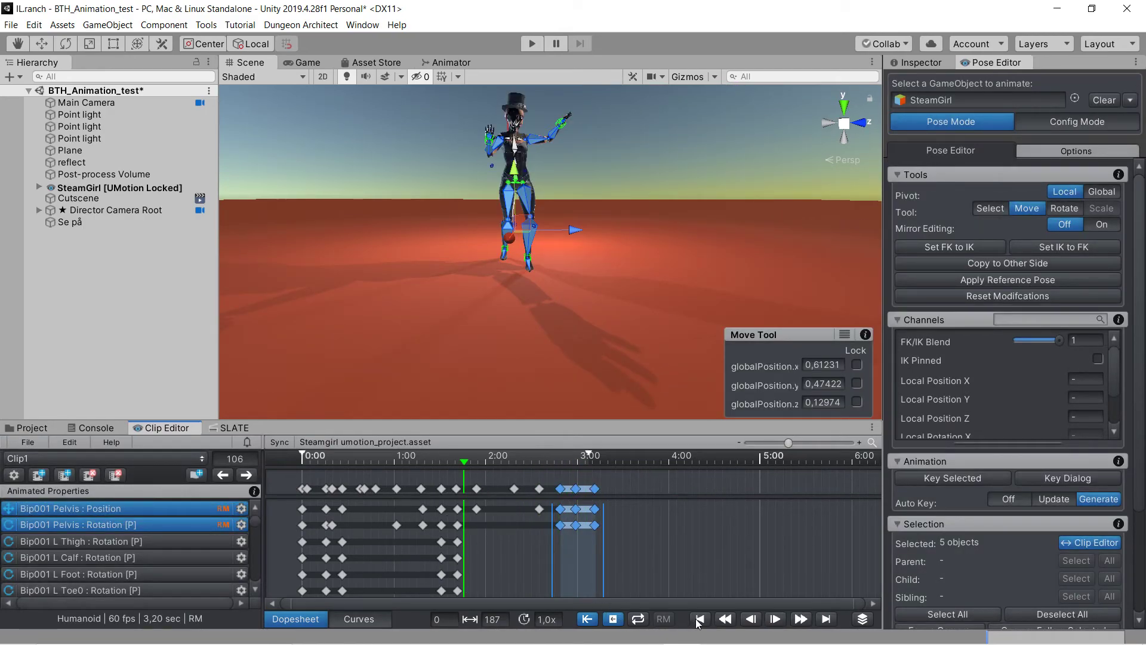
Export the current clip to Clip1.anim and release SteamGirl from pose editing
left_click(21, 445)
mouse_move(42, 551)
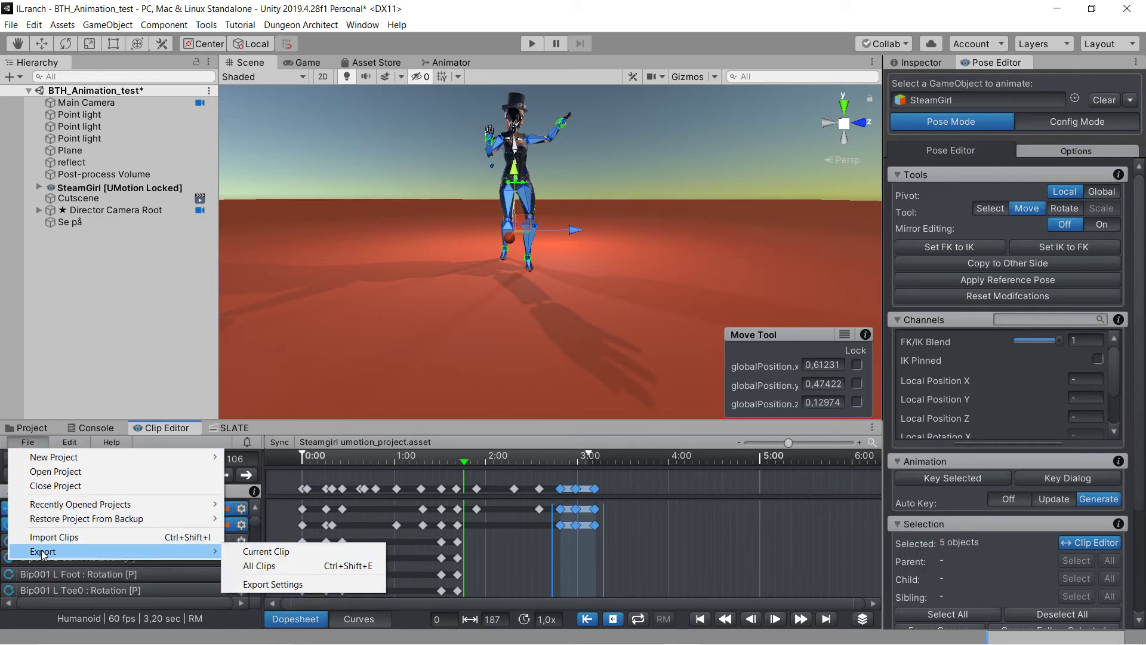
left_click(288, 555)
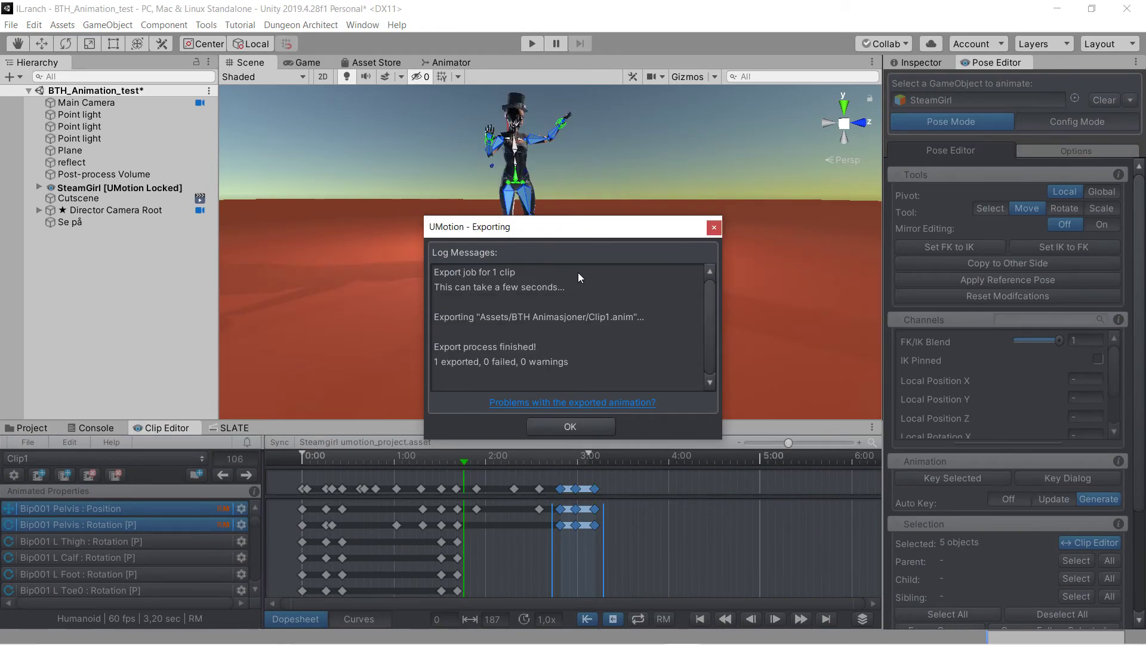
left_click(710, 229)
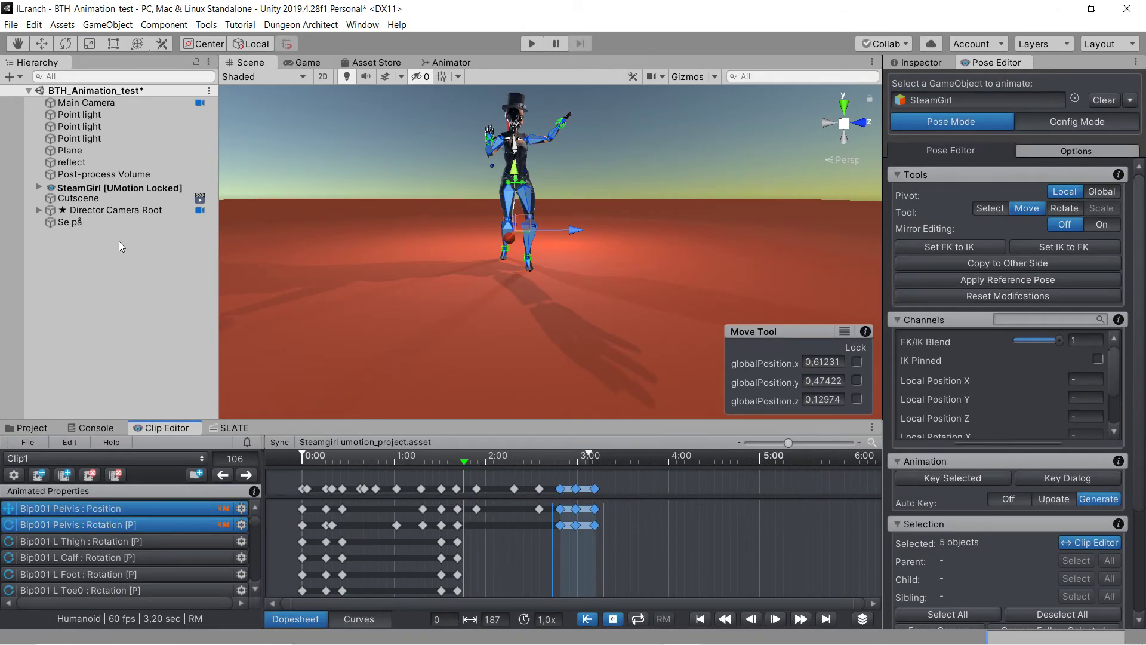
left_click(424, 189)
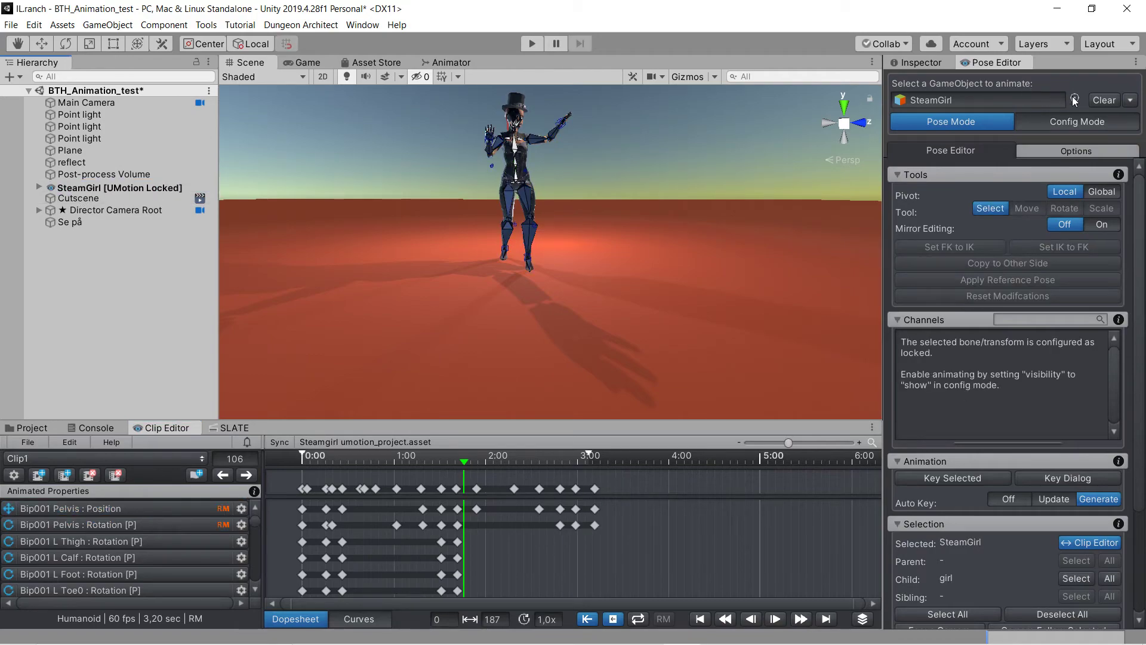
left_click(1111, 102)
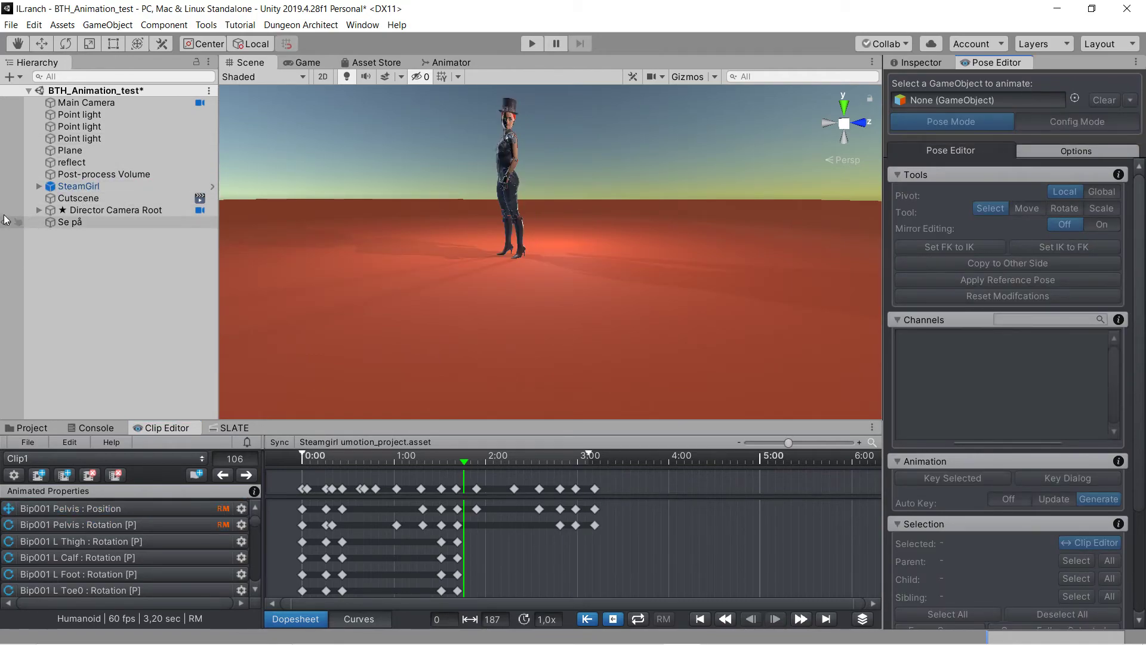
Open SteamGirl's animator controller and locate the motion asset assigned to its Clip1 state among the project assets
left_click(88, 187)
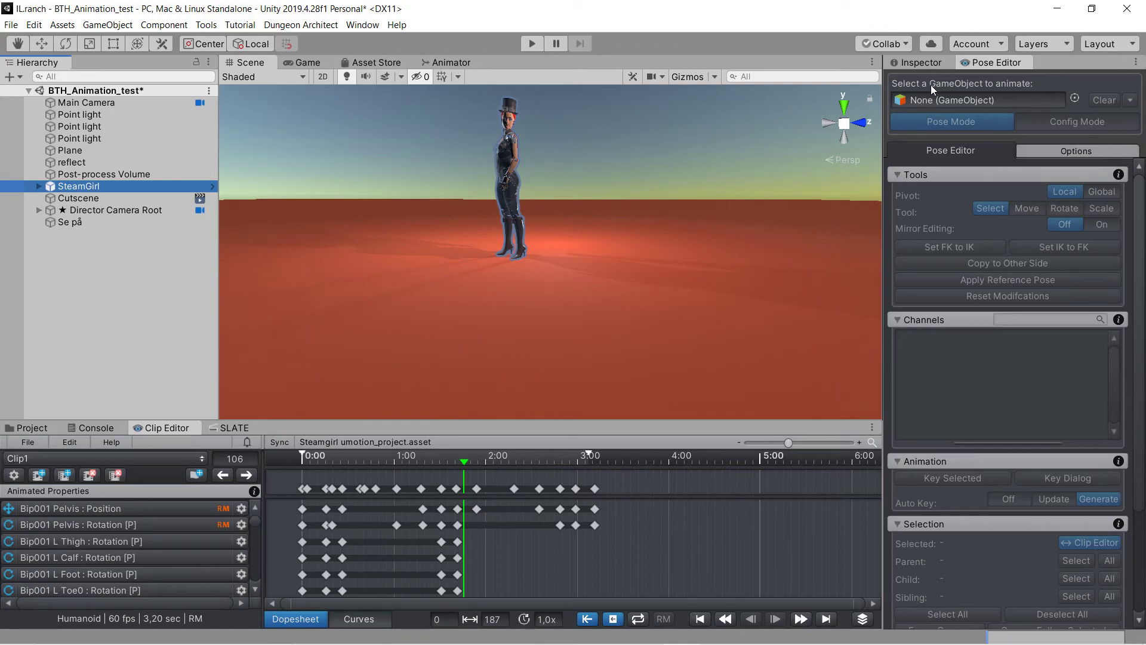
left_click(921, 63)
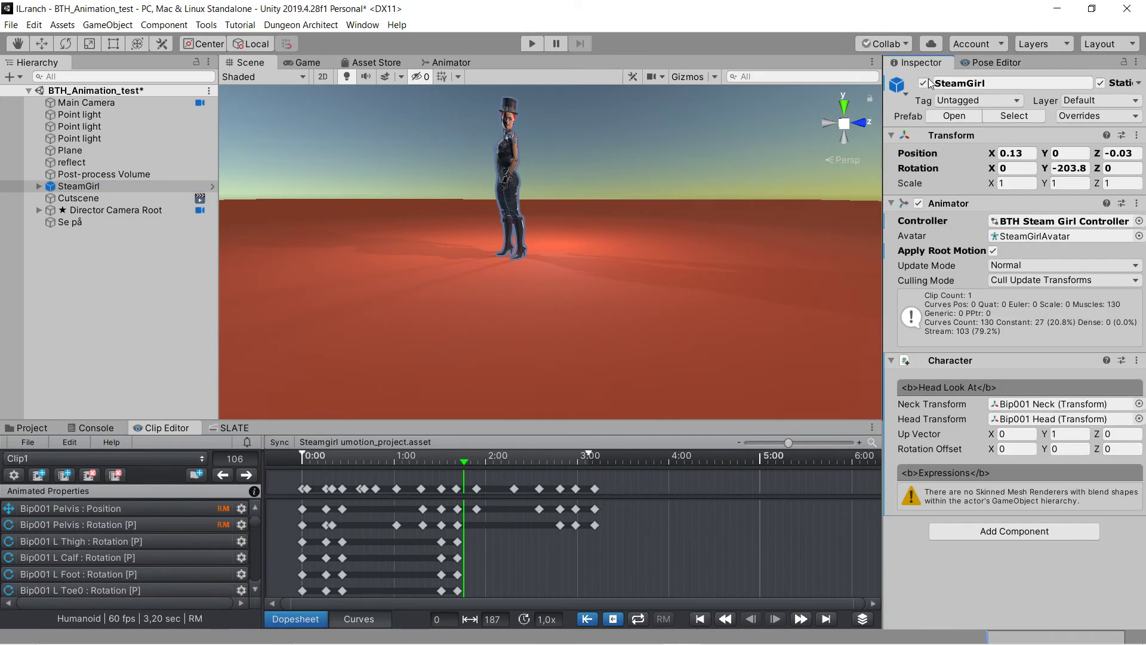
double_click(1043, 222)
left_click(781, 196)
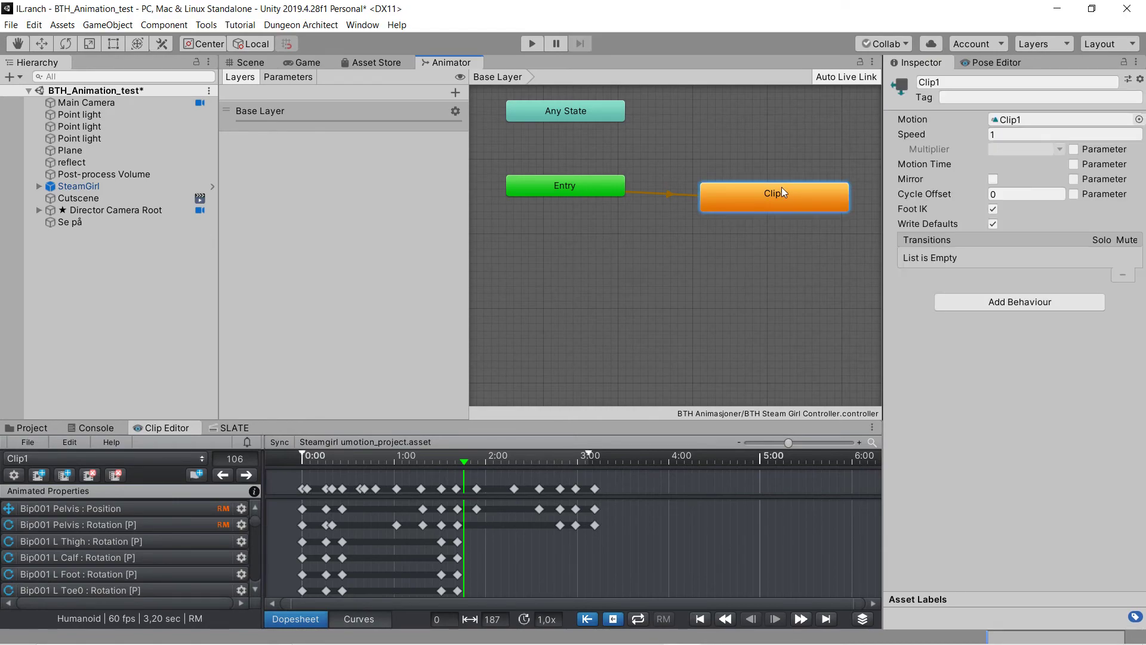
left_click(1002, 121)
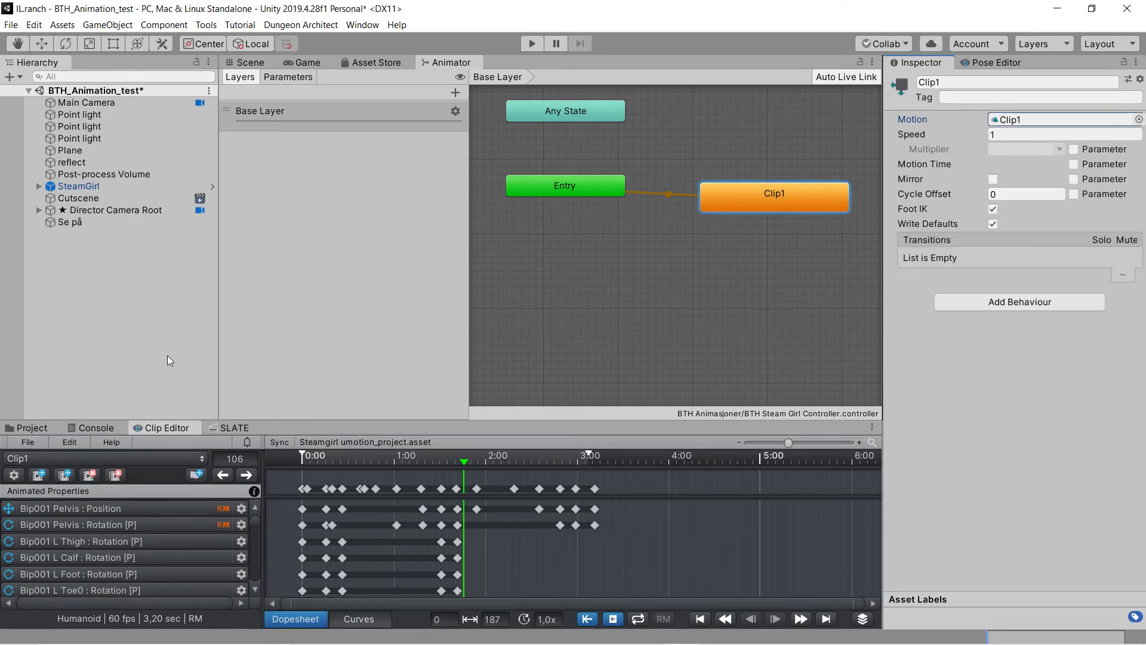
left_click(37, 428)
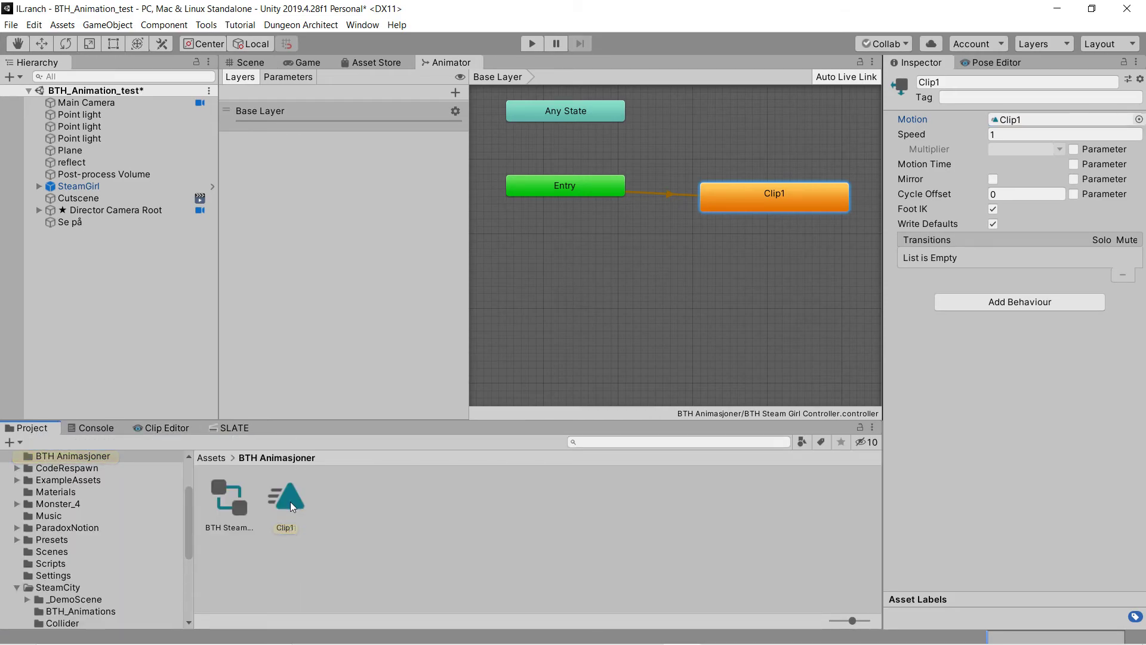
Turn on Loop Time for the re-exported Clip1 asset, run the scene to watch the loop, and stop playback
left_click(290, 502)
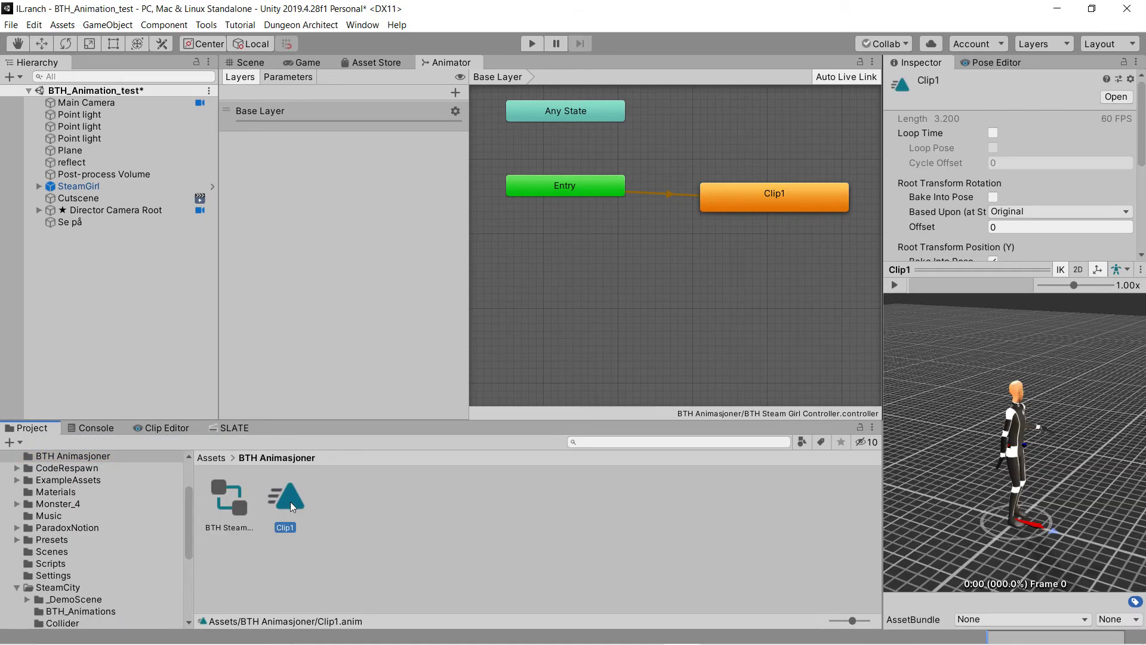
left_click(993, 133)
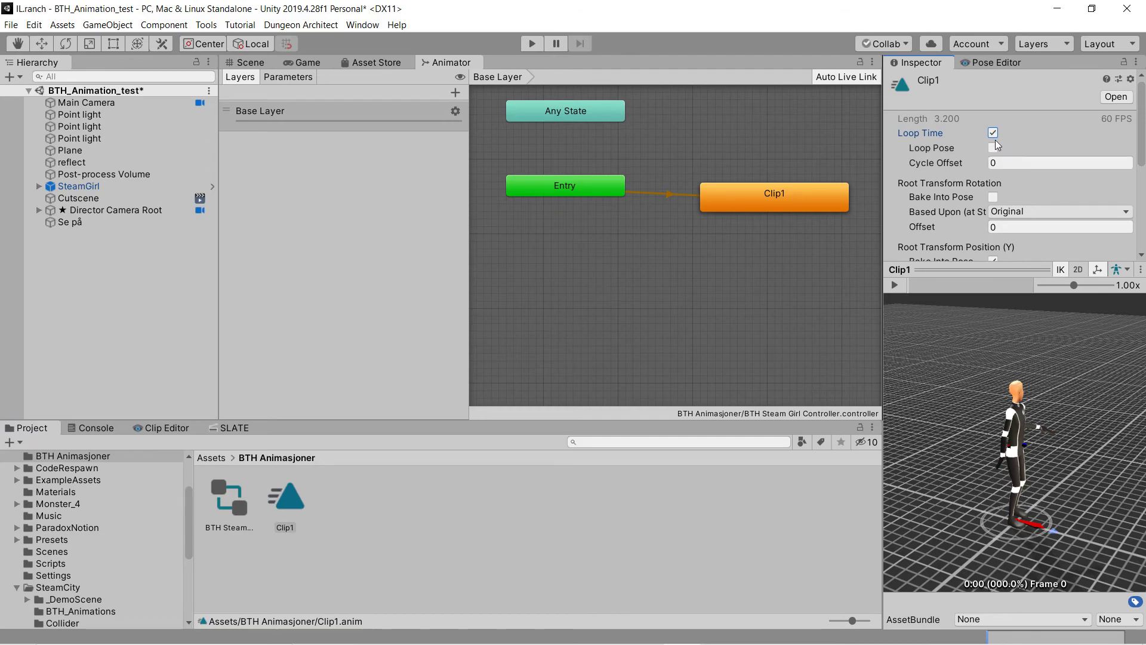
left_click_drag(1142, 130, 1144, 49)
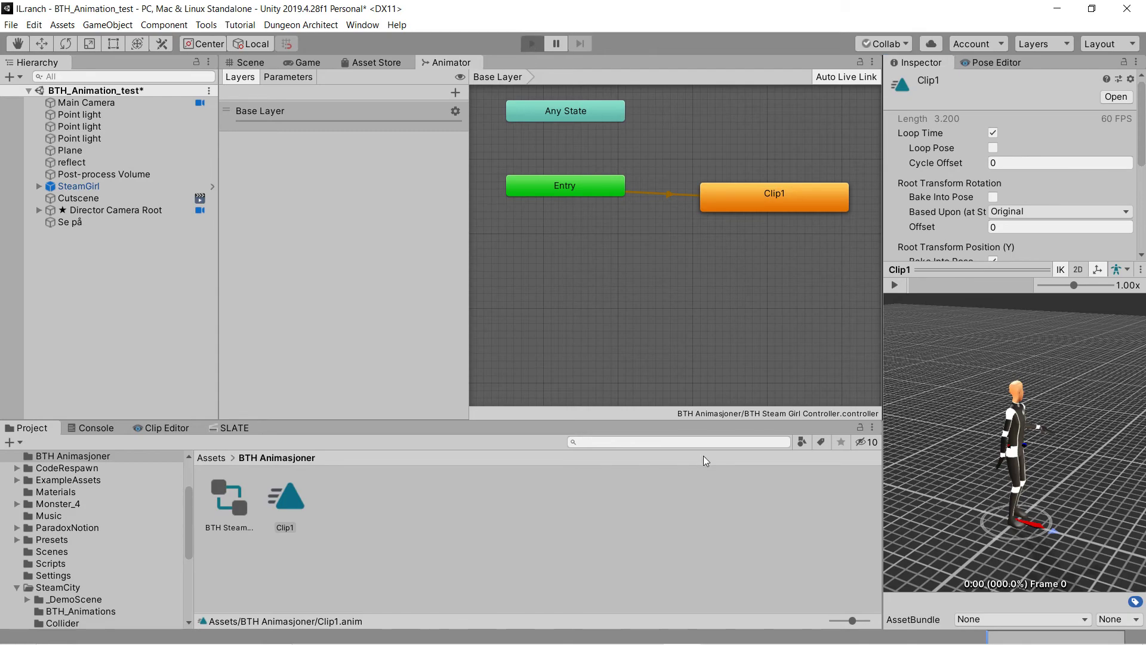
key("ctrl+p")
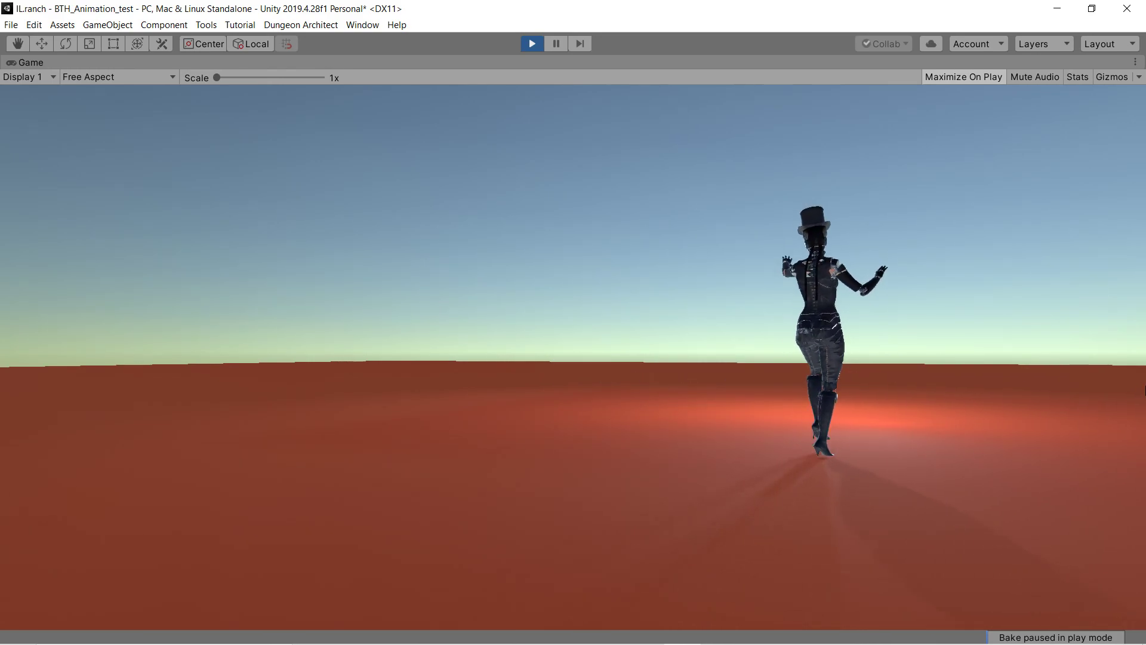
left_click(532, 43)
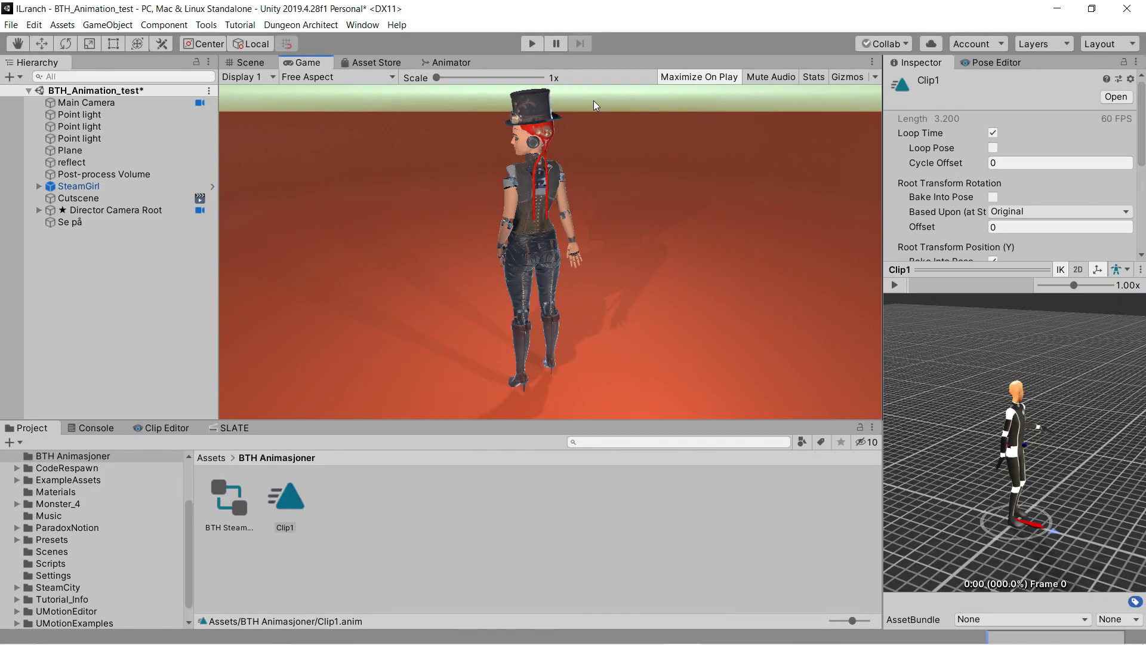